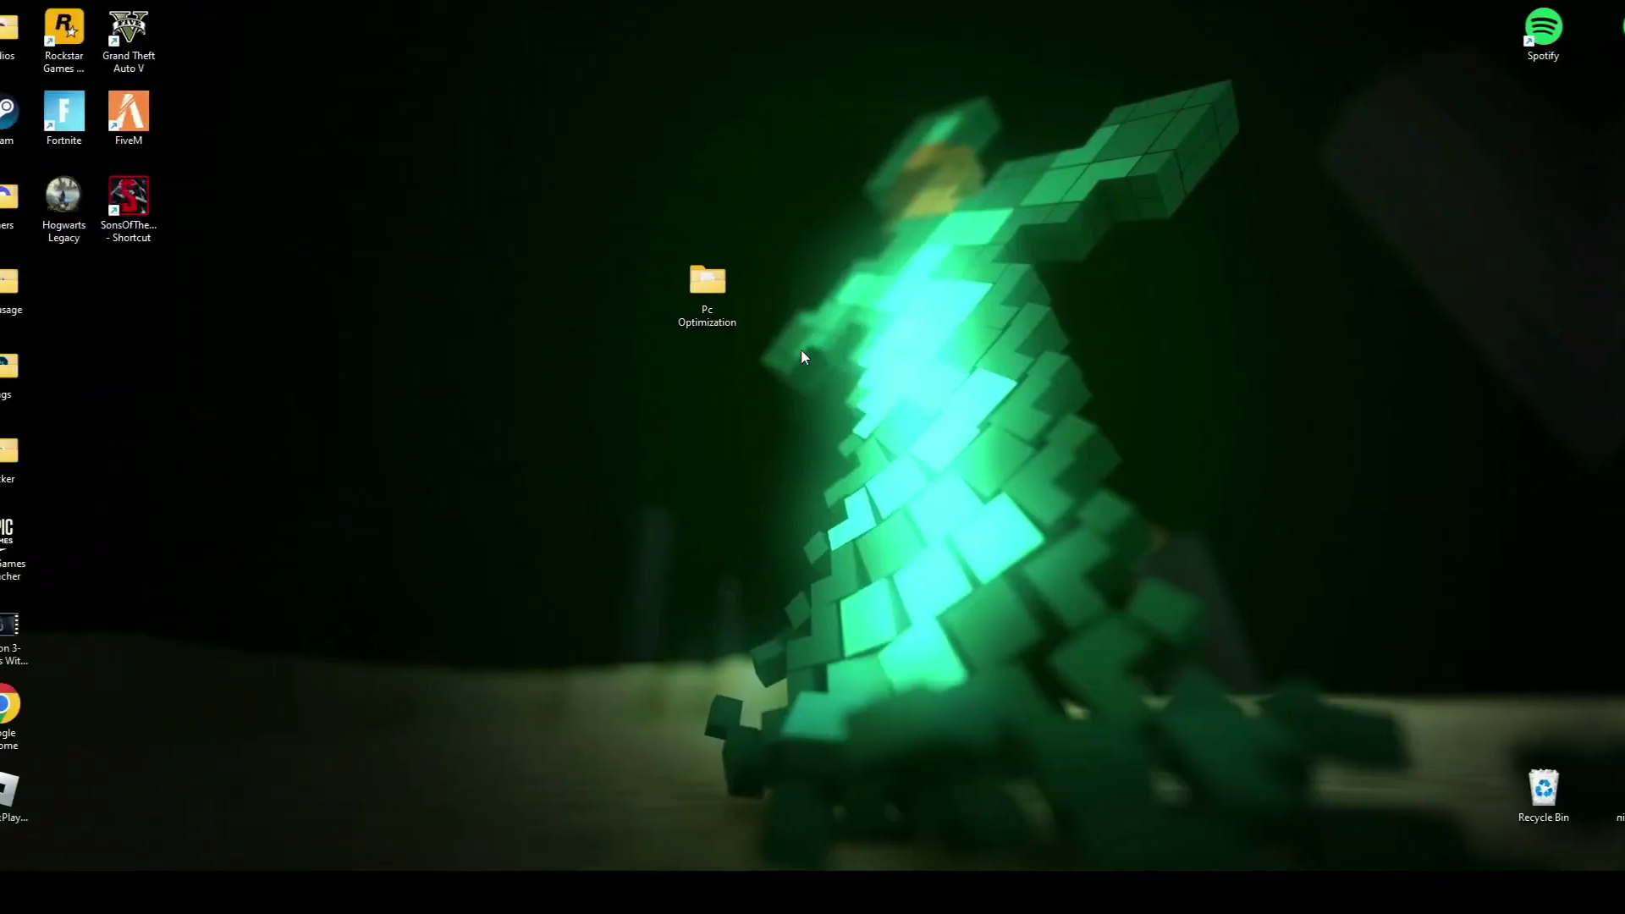
- Move the Pc Optimization folder to a new spot on the desktop
left_click_drag(739, 290, 838, 282)
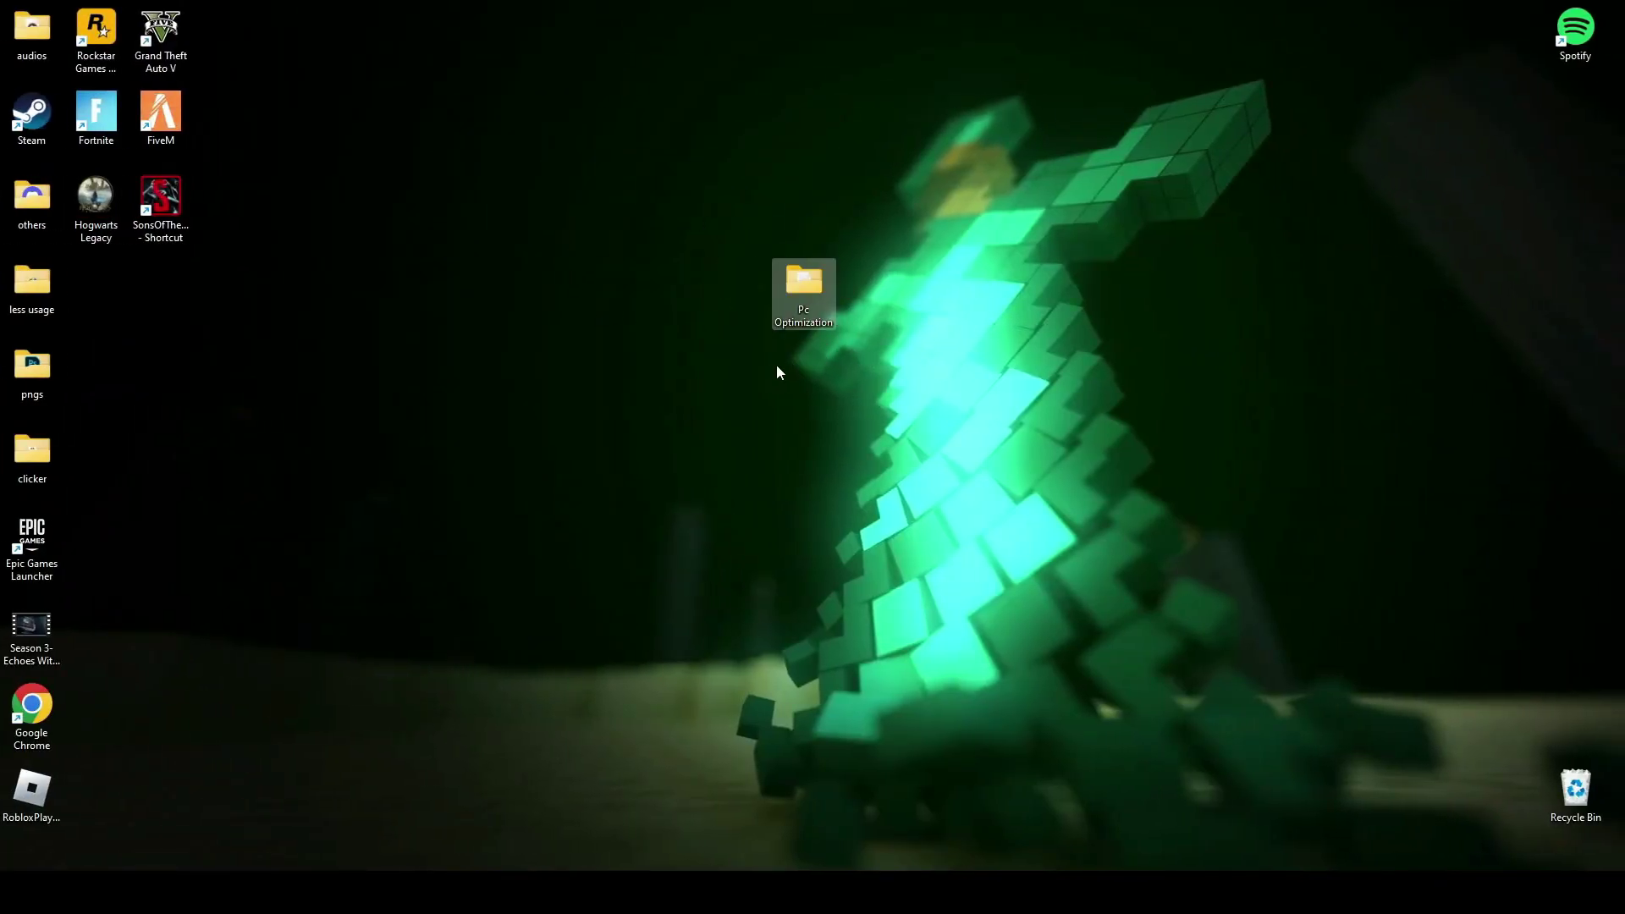
- Open Pc Optimization's GPU Settings folder and browse its AMD, Intel and NVIDIA settings images
double_click(800, 280)
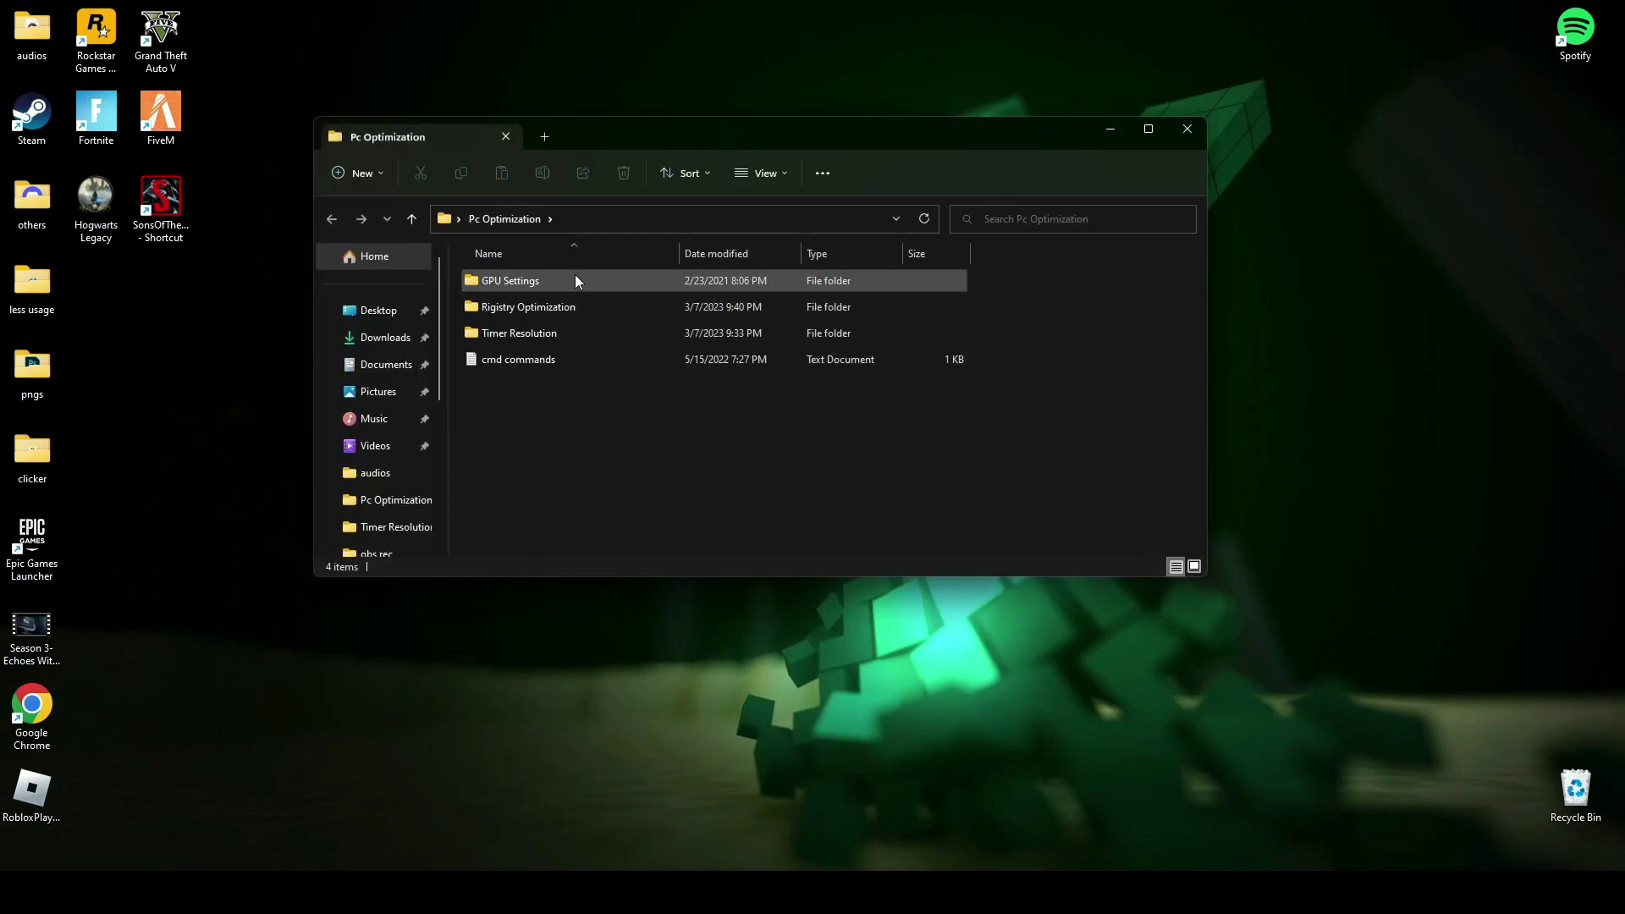
double_click(509, 277)
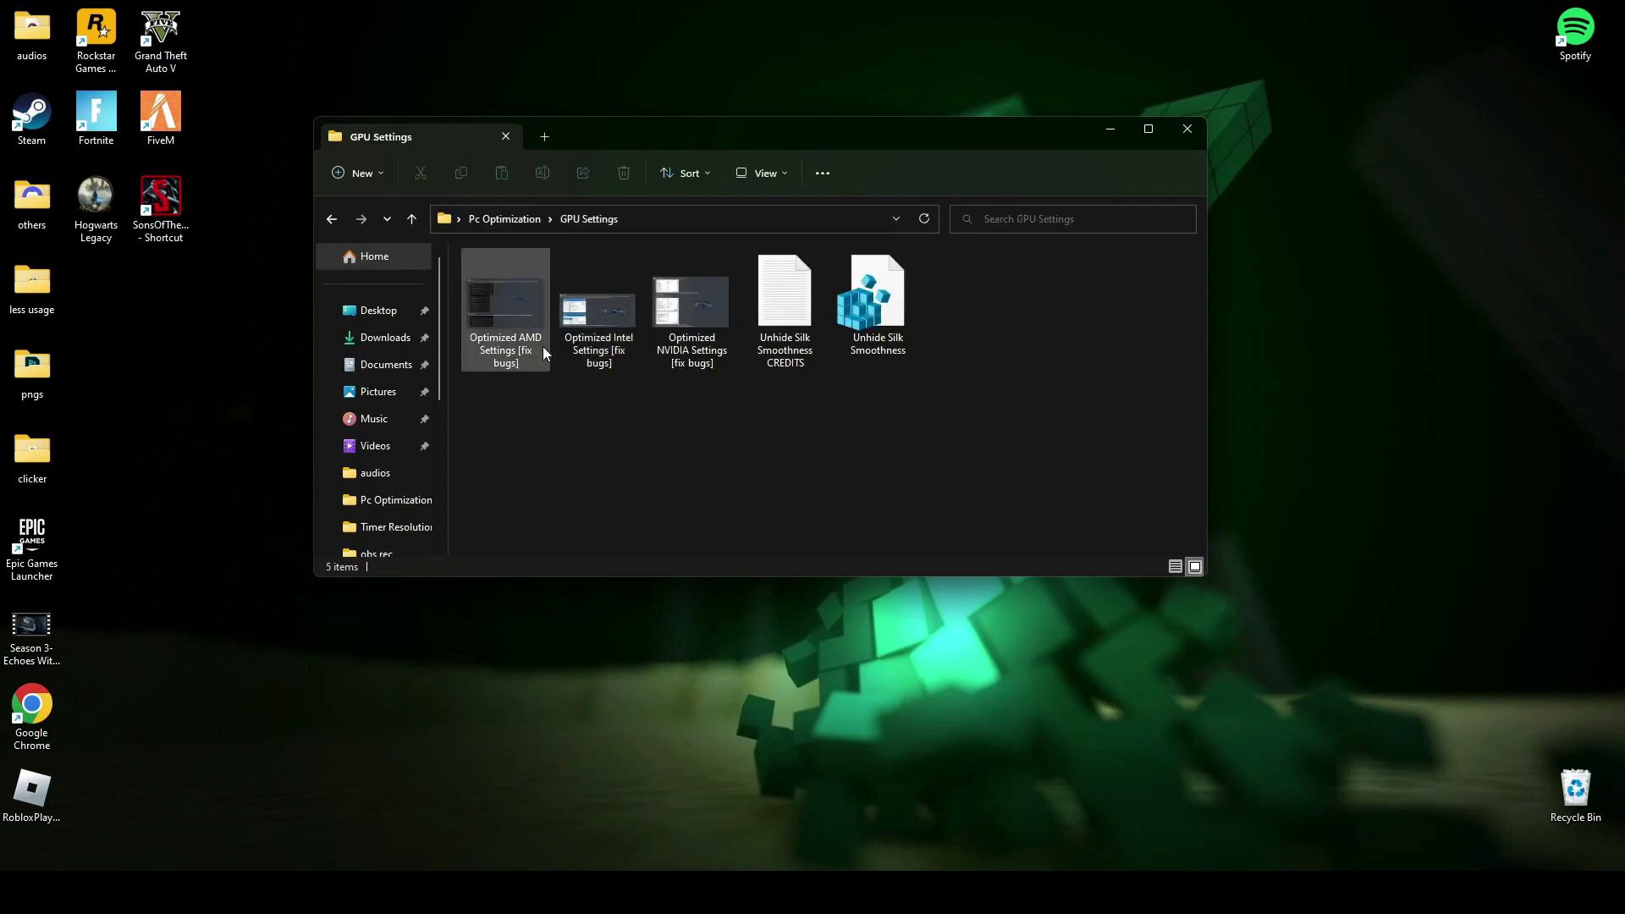
left_click_drag(492, 418, 724, 299)
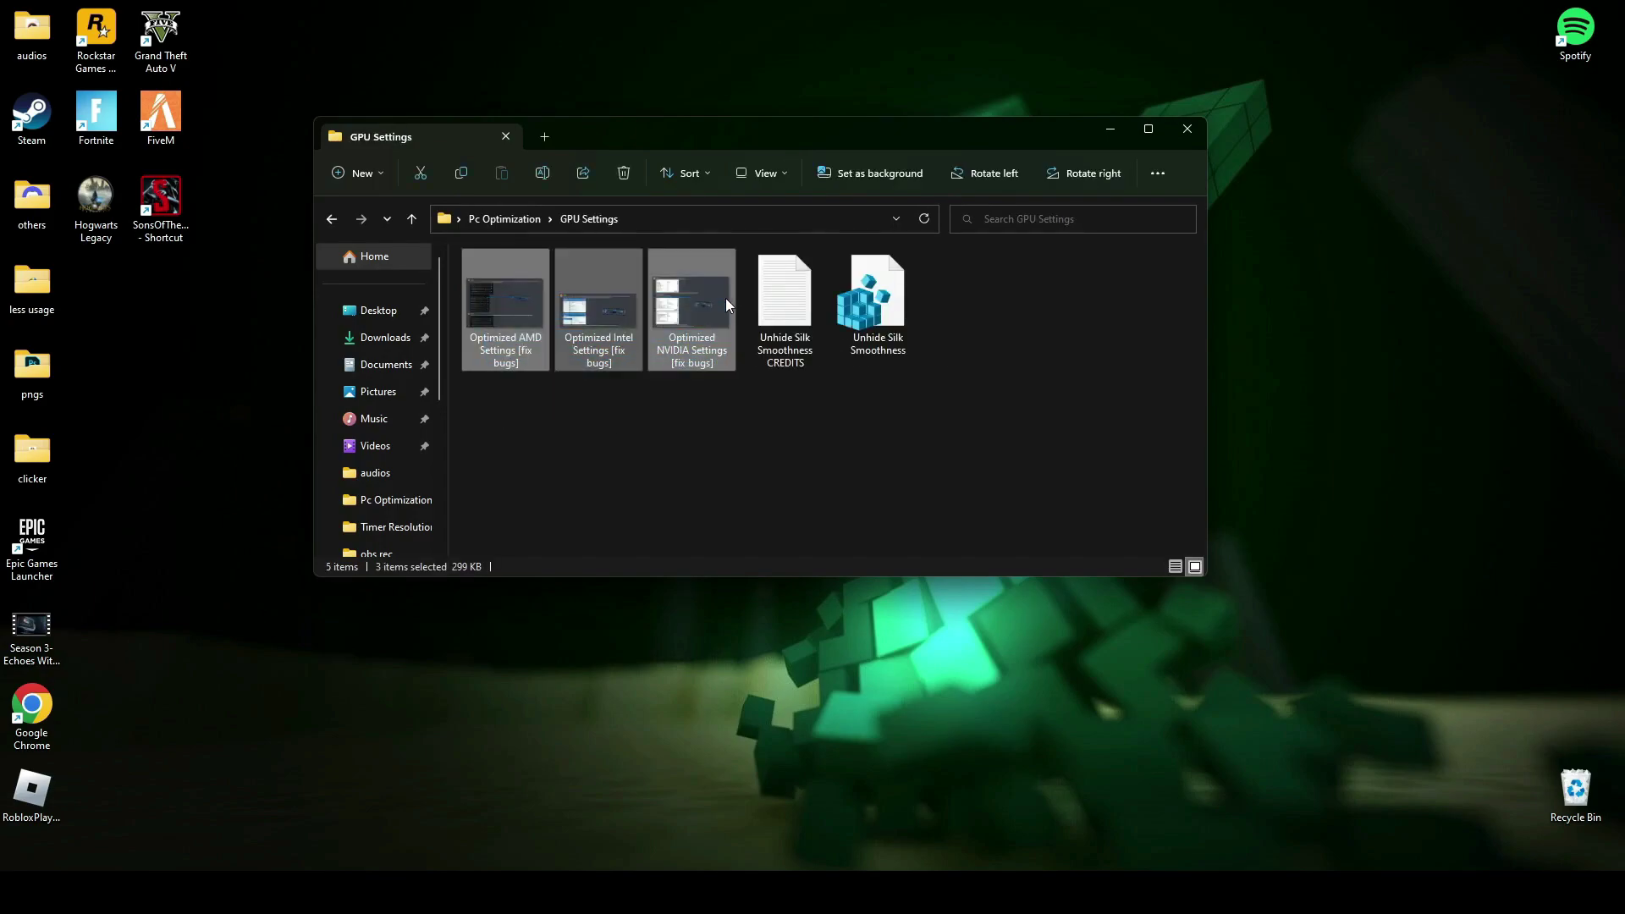
left_click(637, 482)
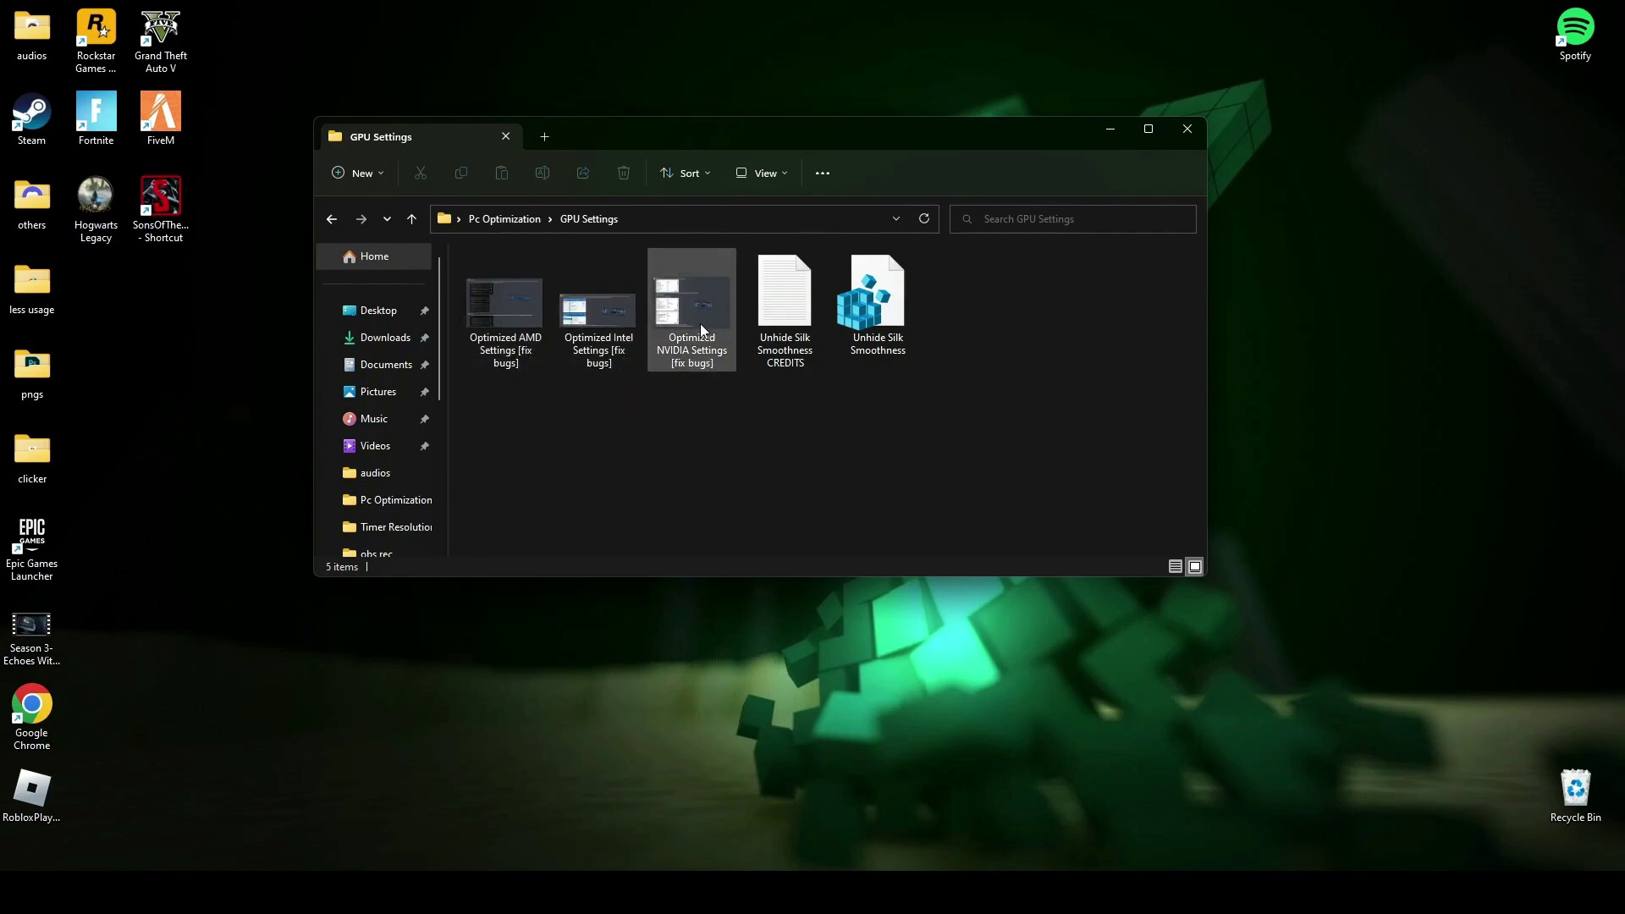
double_click(534, 304)
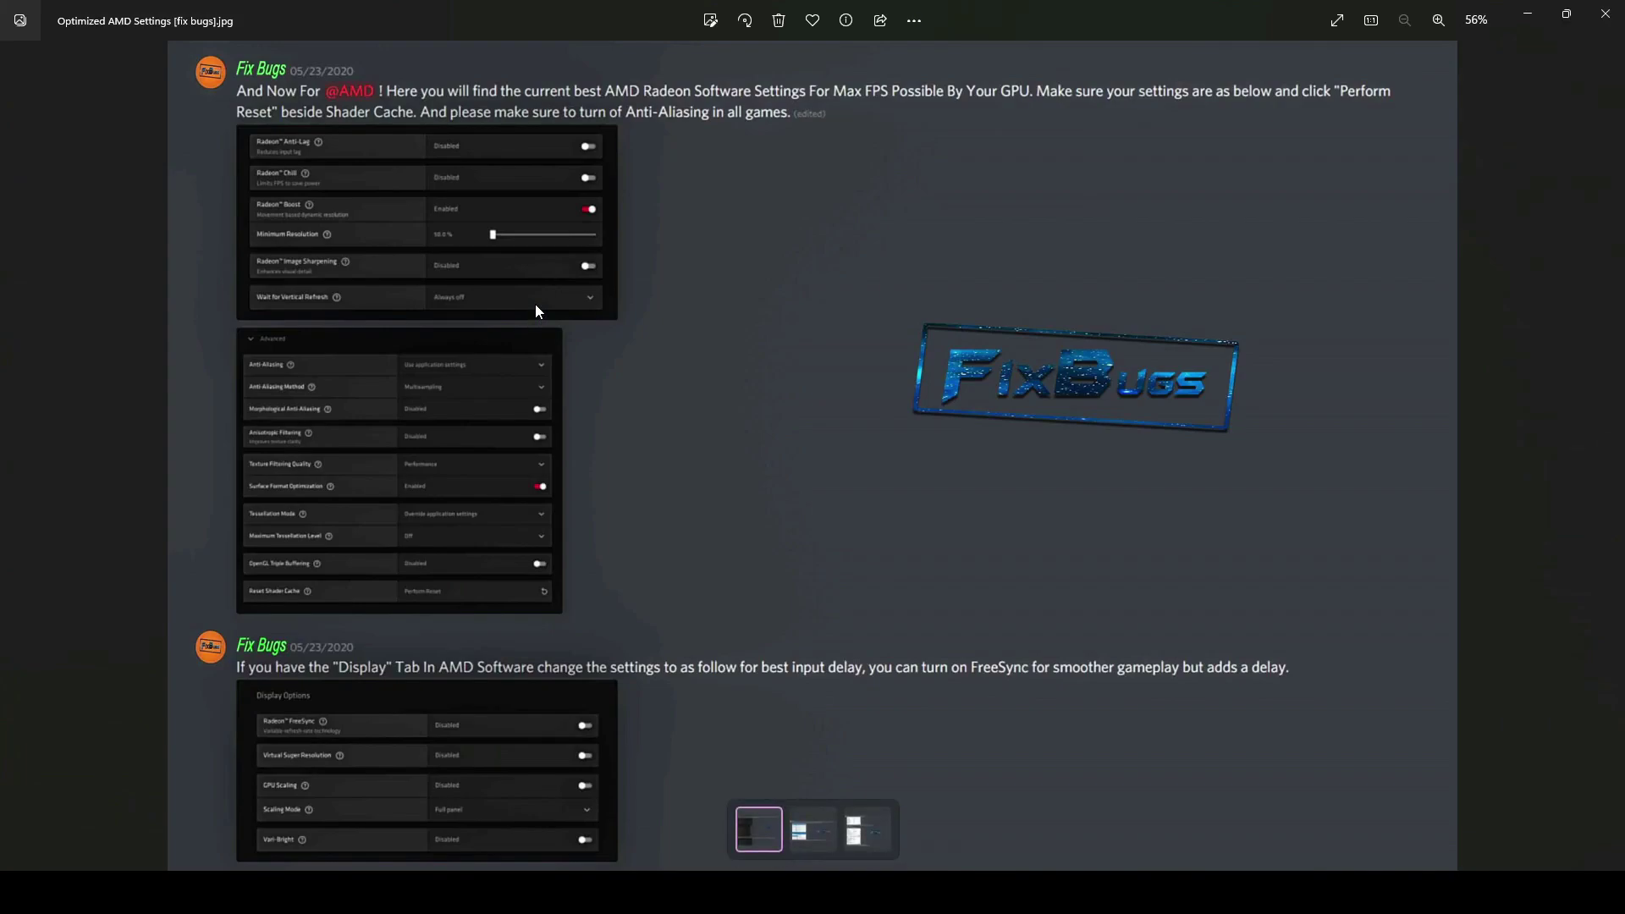
key("Right")
key("Right")
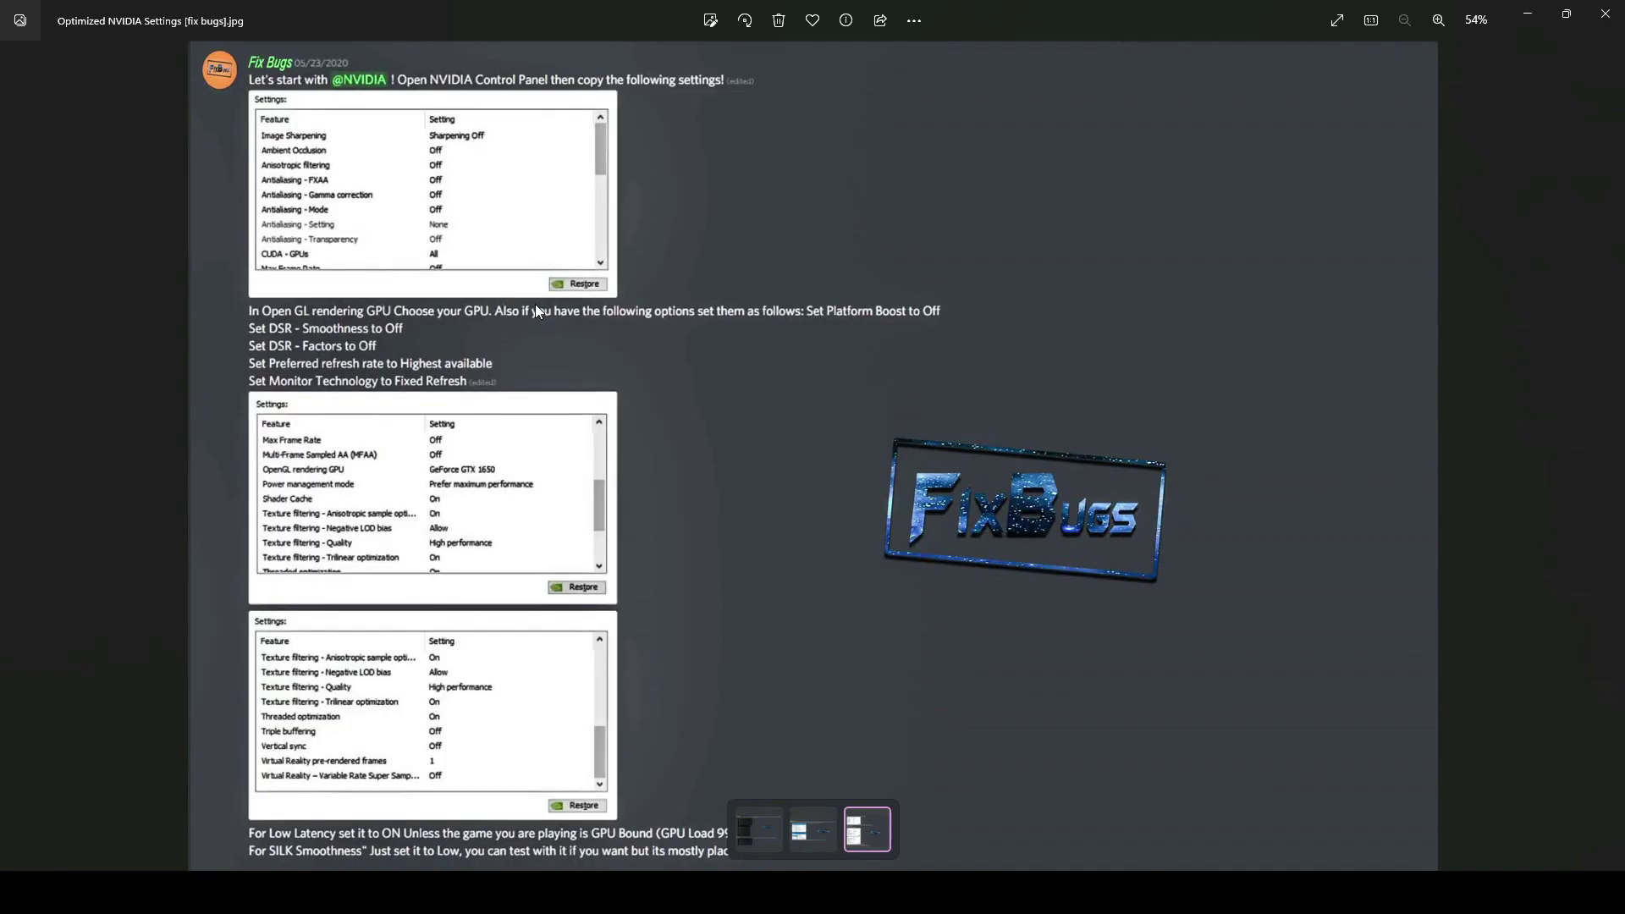
- Close the image viewer, merge Unhide Silk Smoothness.reg, and return to Pc Optimization
left_click(1604, 13)
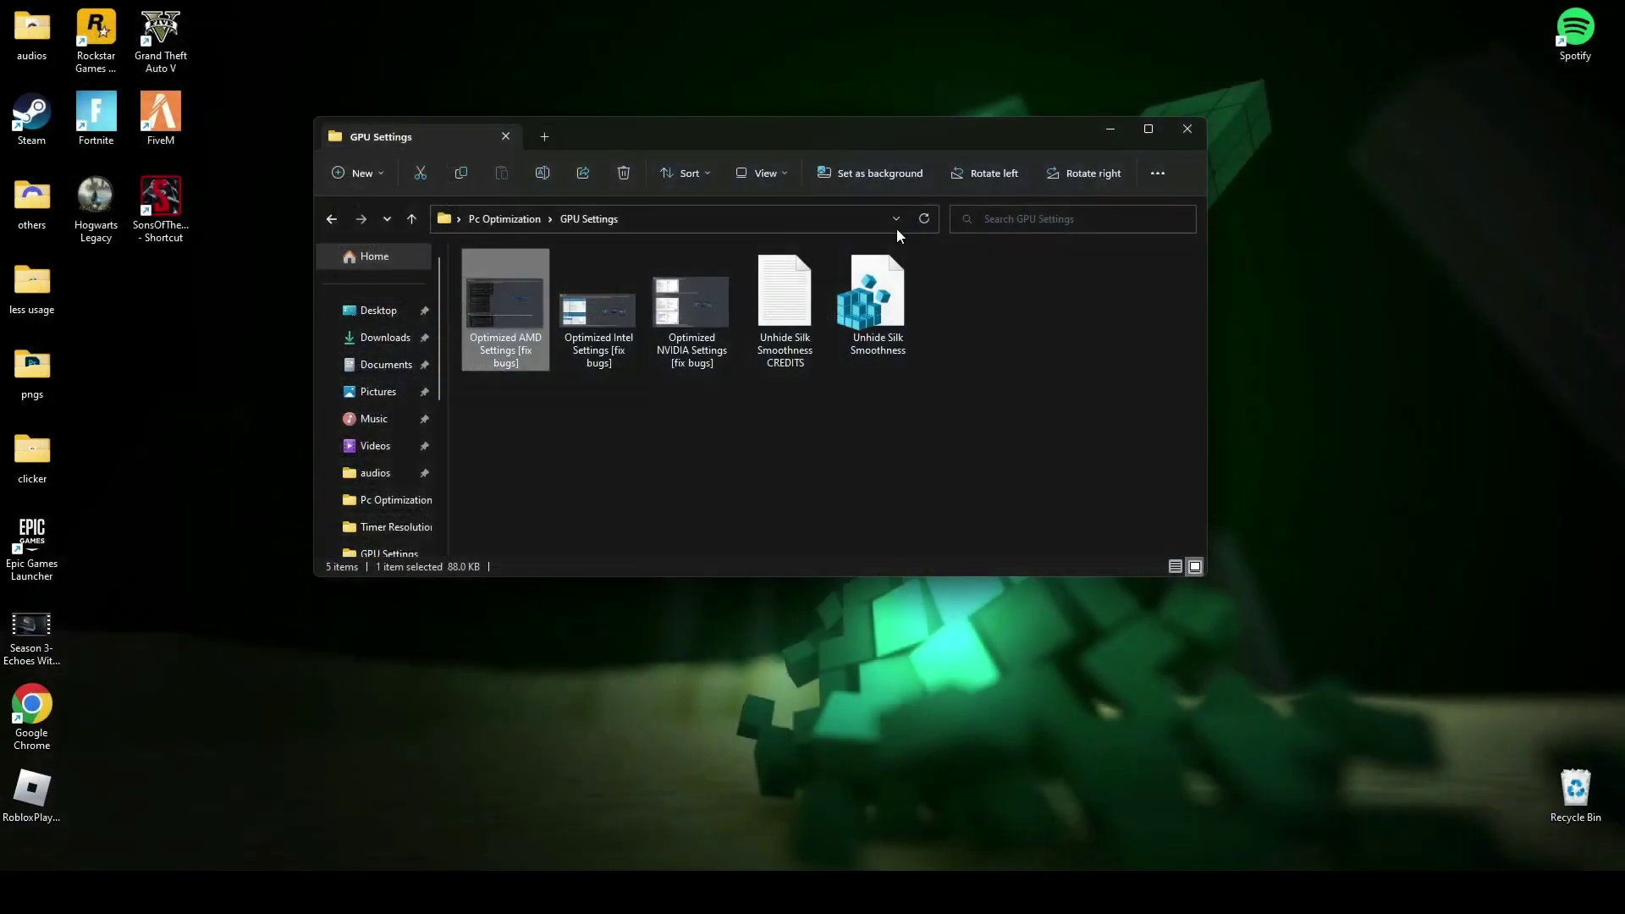
left_click(862, 414)
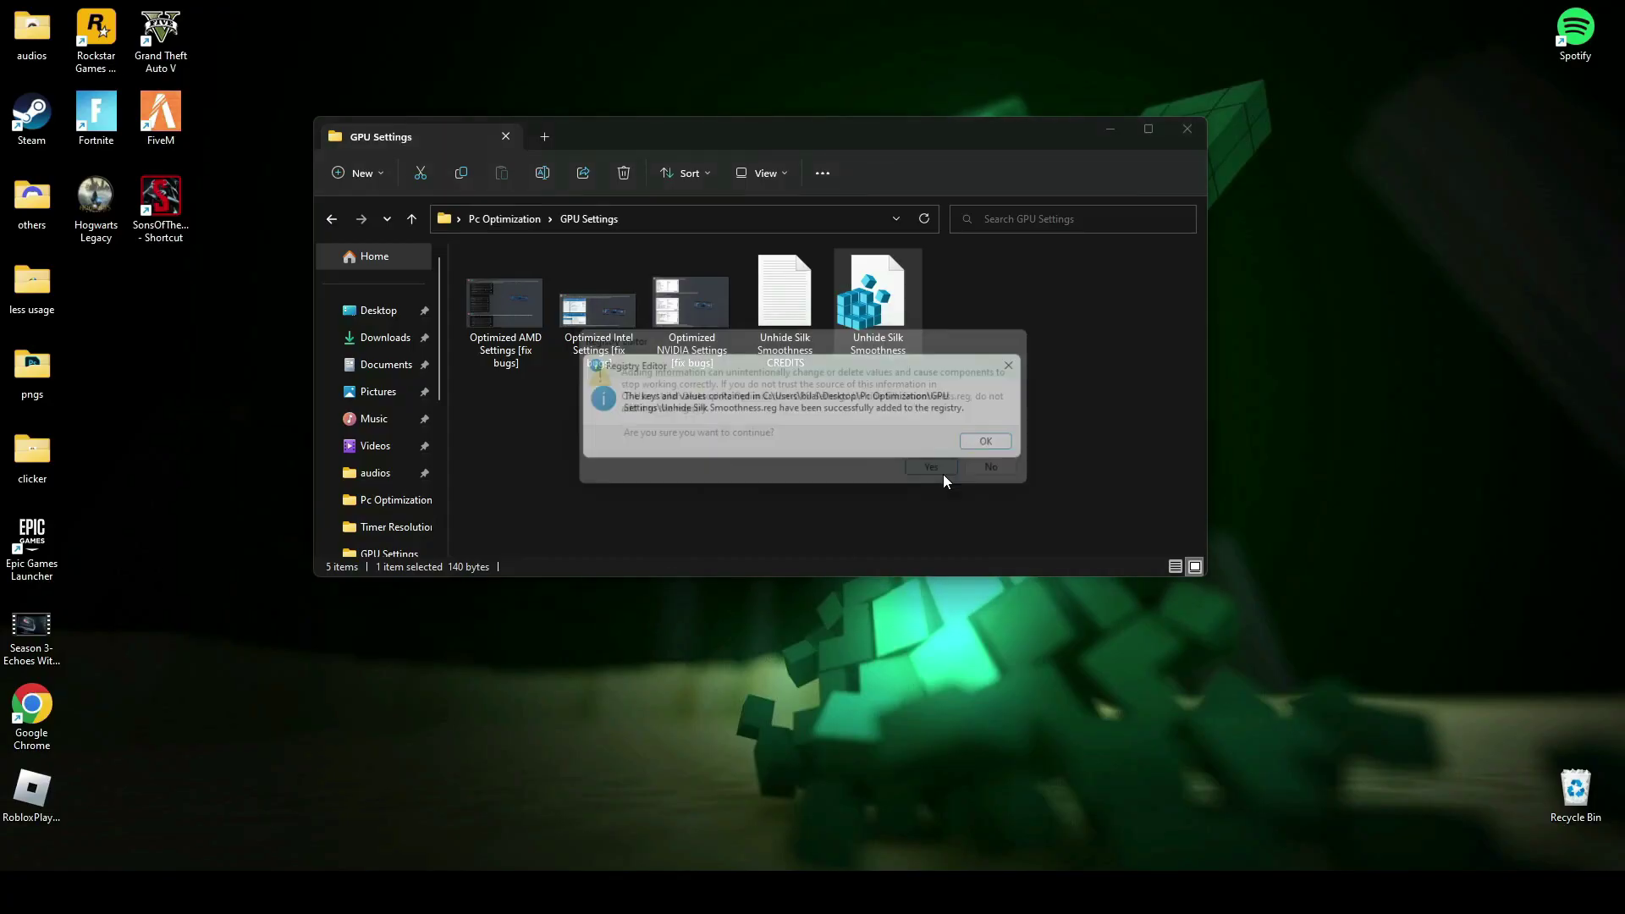
key("Return")
left_click(984, 445)
key("alt+Up")
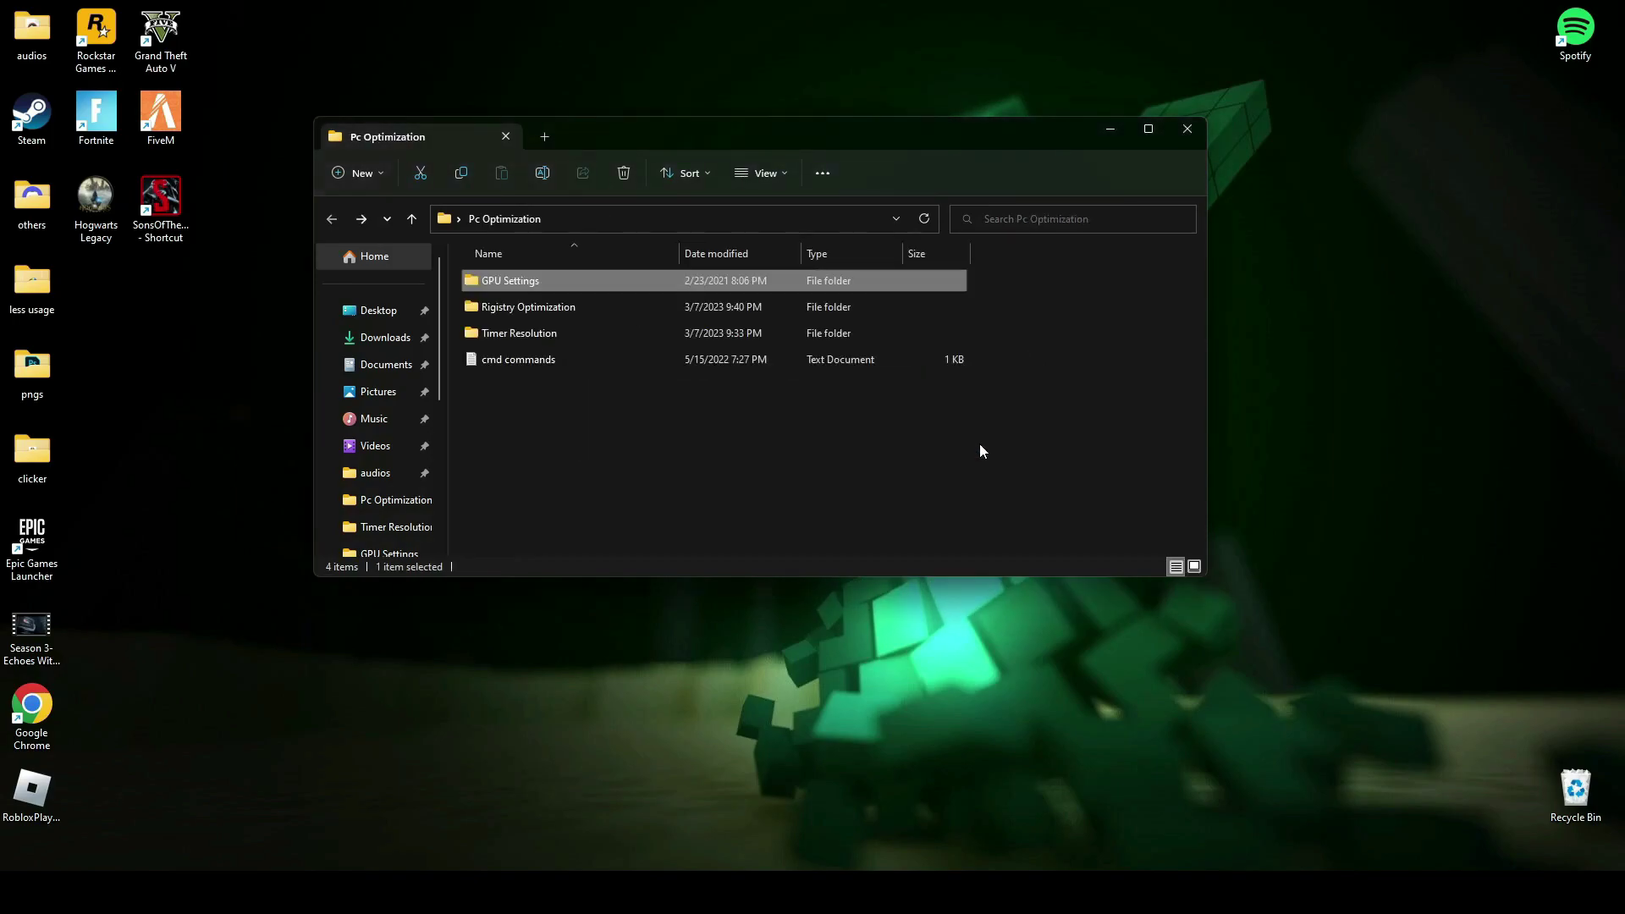
mouse_move(519, 333)
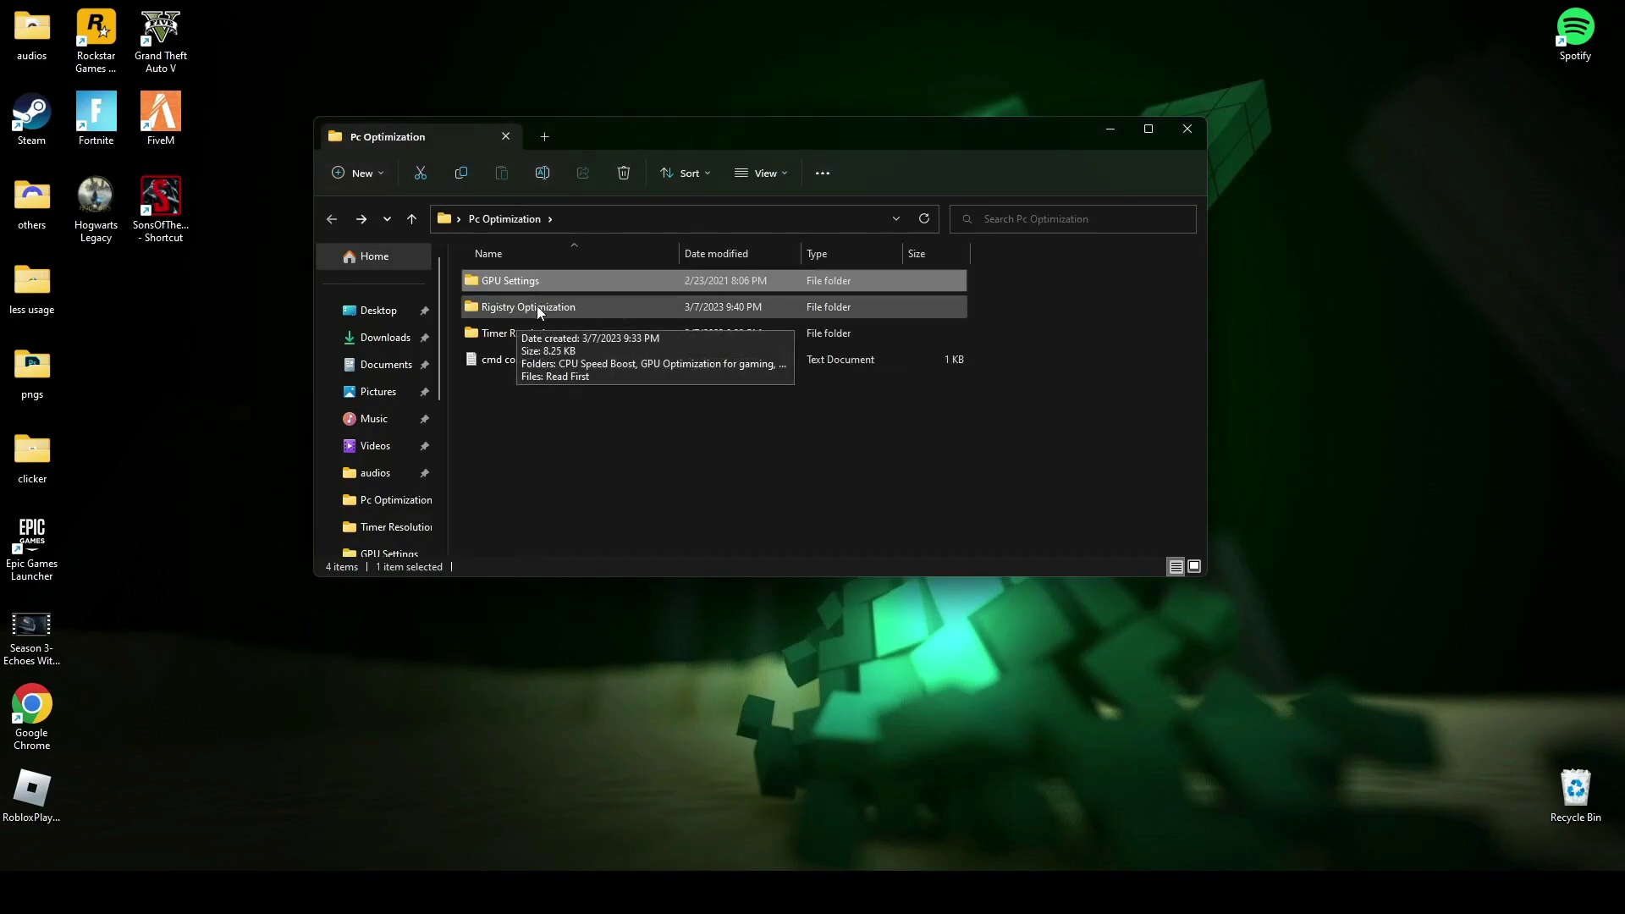
- Open Rigistry Optimization and add the CPU Speed Boost registry entries
double_click(538, 306)
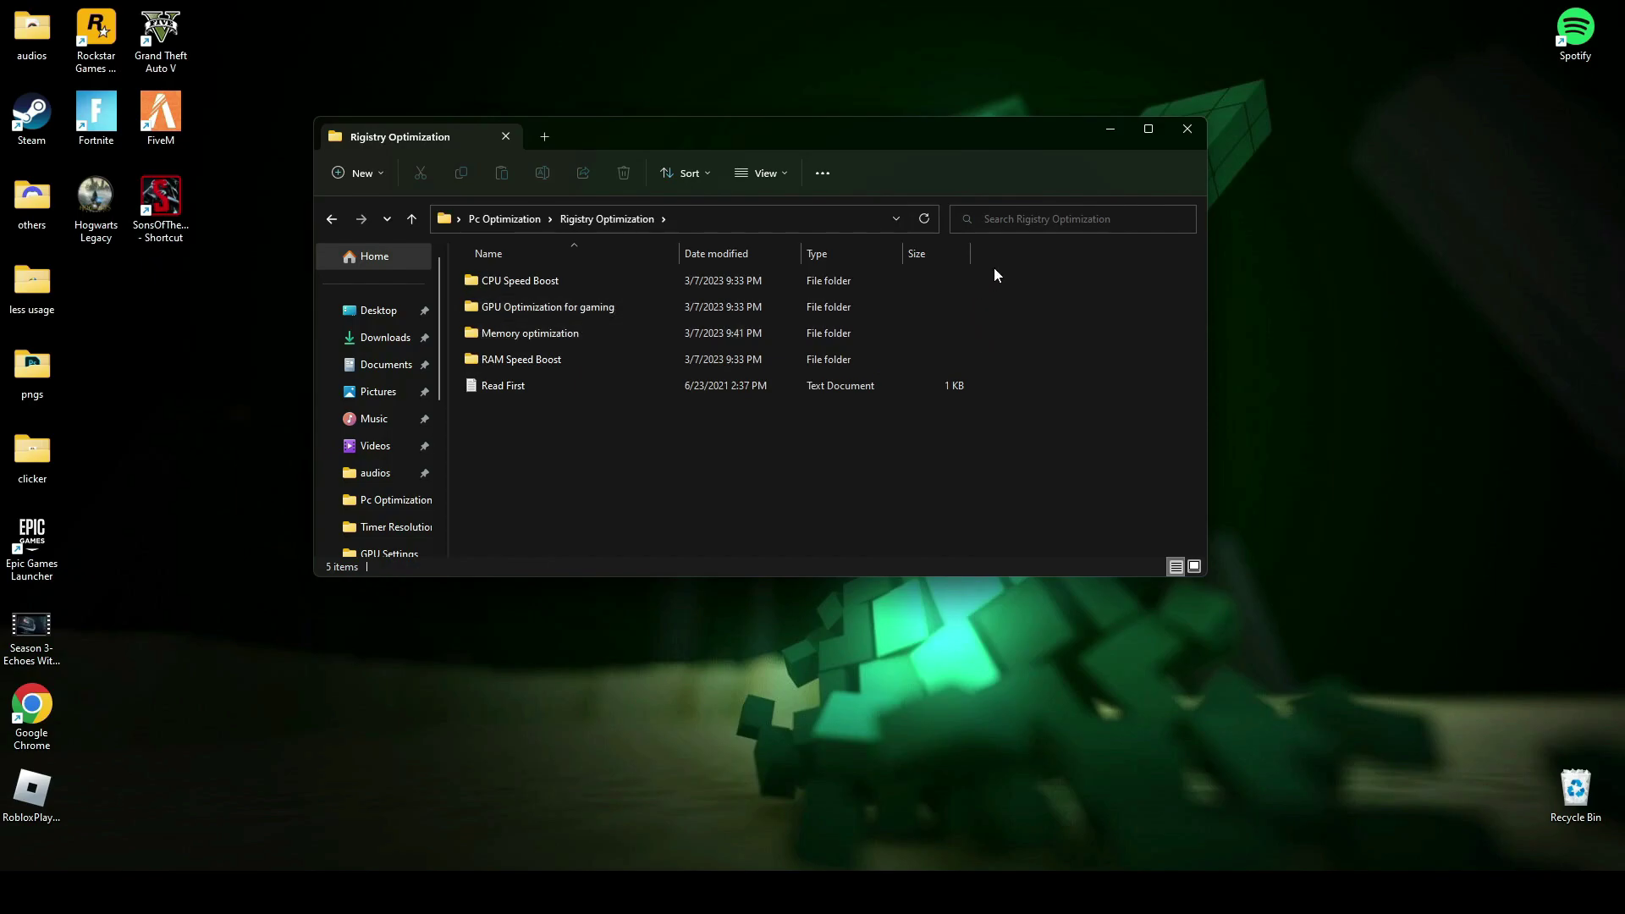
left_click_drag(993, 268, 848, 357)
left_click(782, 452)
double_click(606, 282)
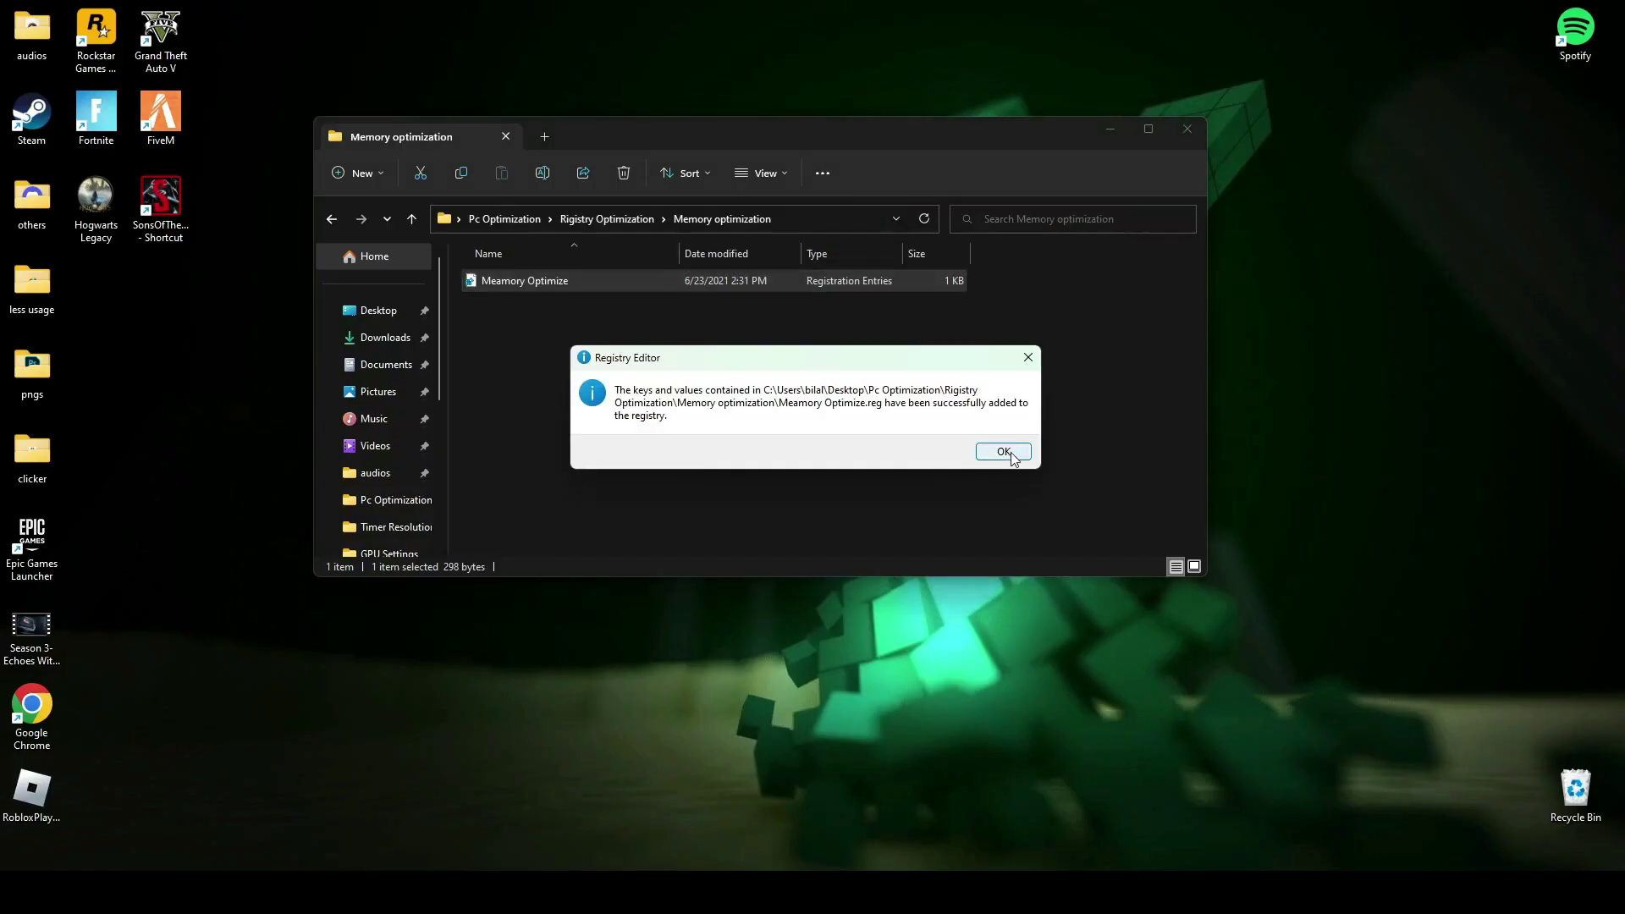
- Add the RAM Speed Boost registry entries and return to Pc Optimization
left_click(1004, 449)
key("alt+Left")
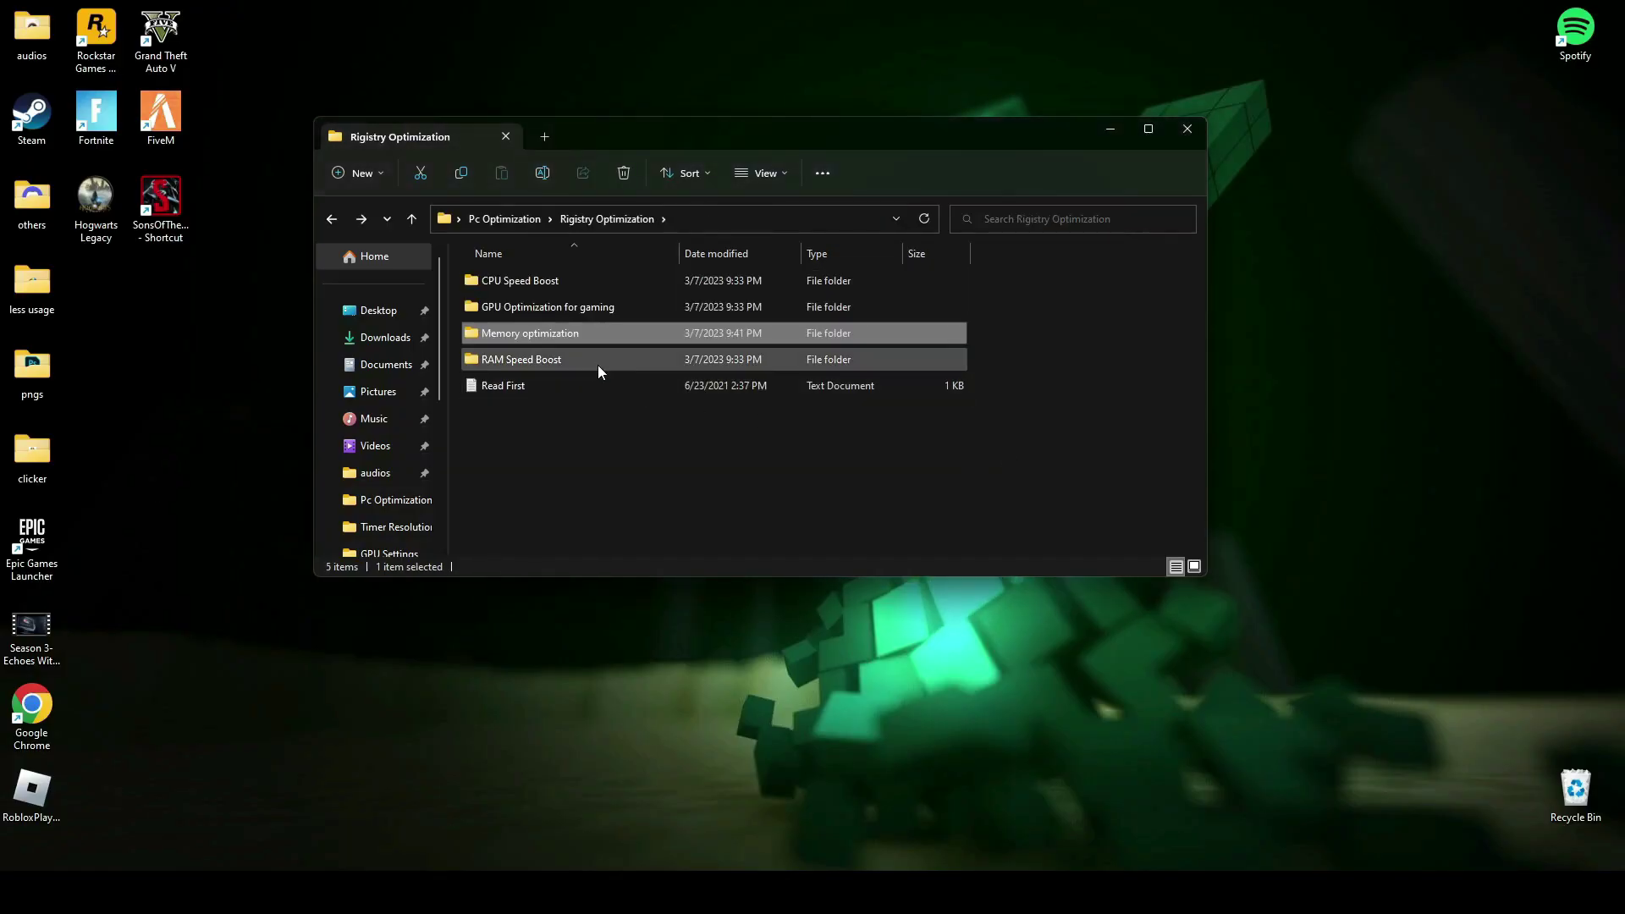
double_click(598, 365)
double_click(530, 276)
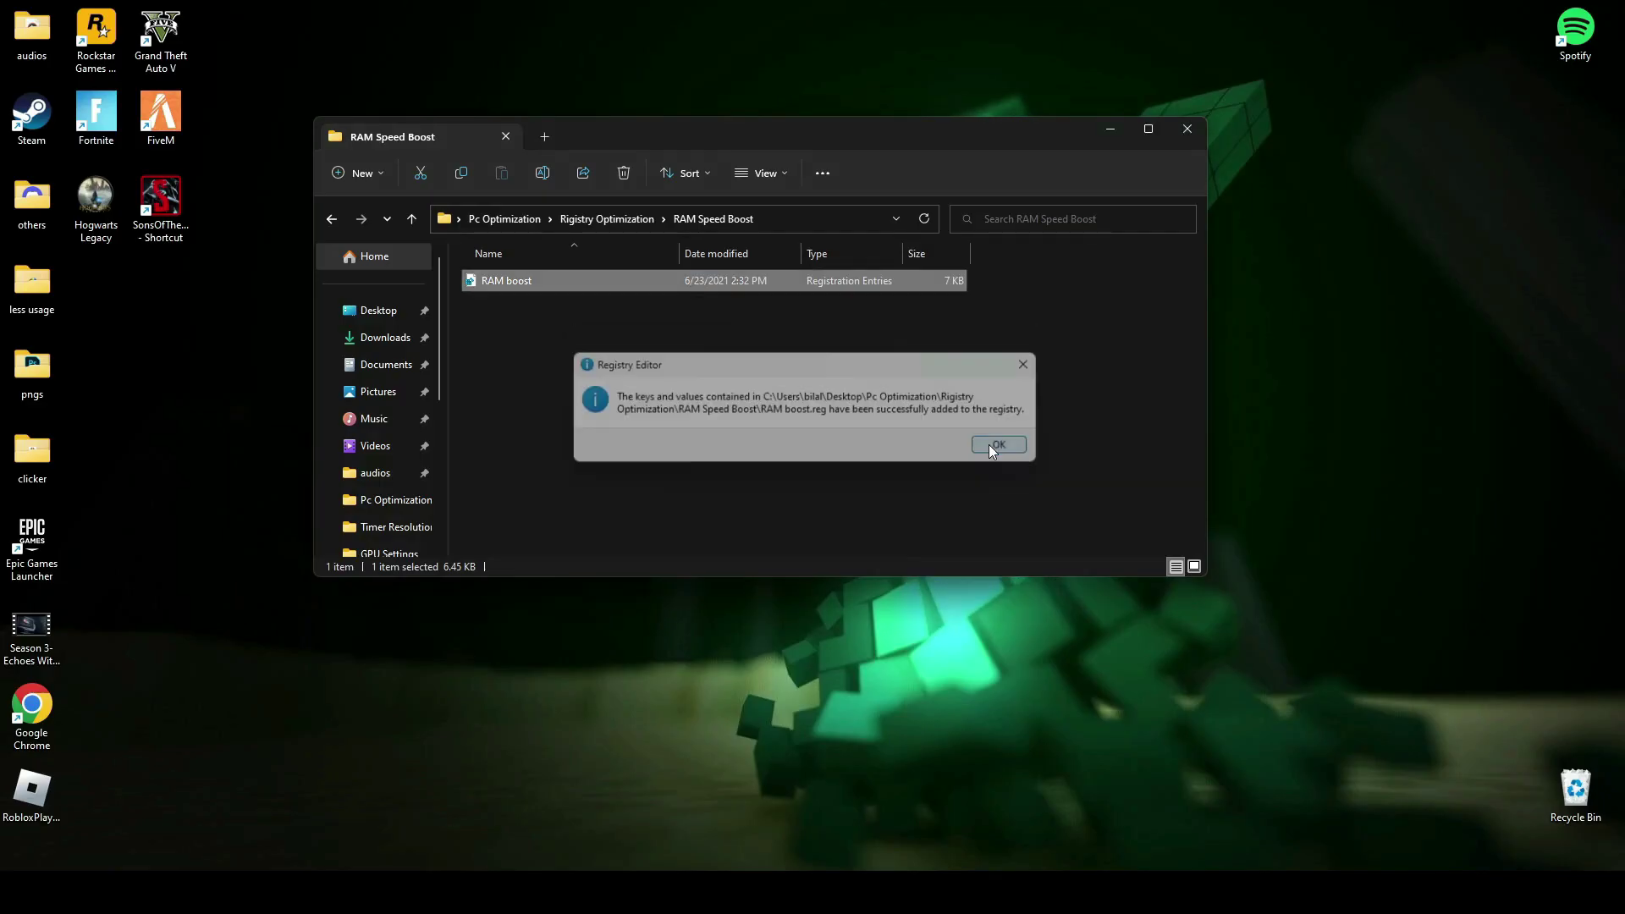
left_click(988, 450)
key("alt+Left")
left_click(408, 220)
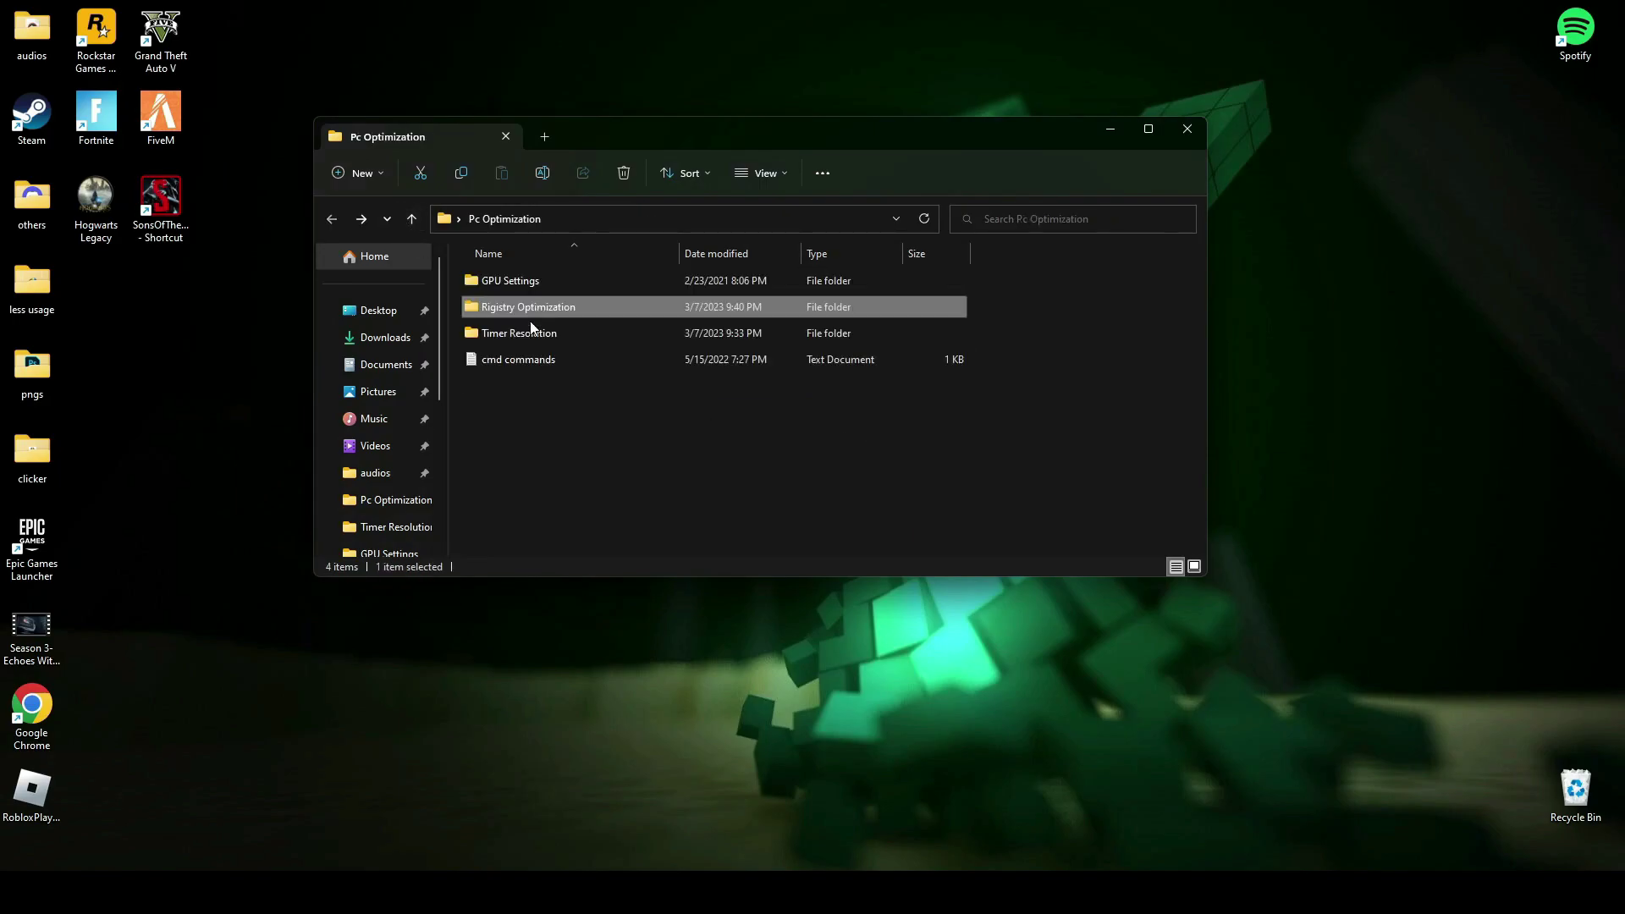
- Open the cmd commands note, move it left, and search Windows for cmd
double_click(496, 358)
left_click_drag(476, 56, 431, 72)
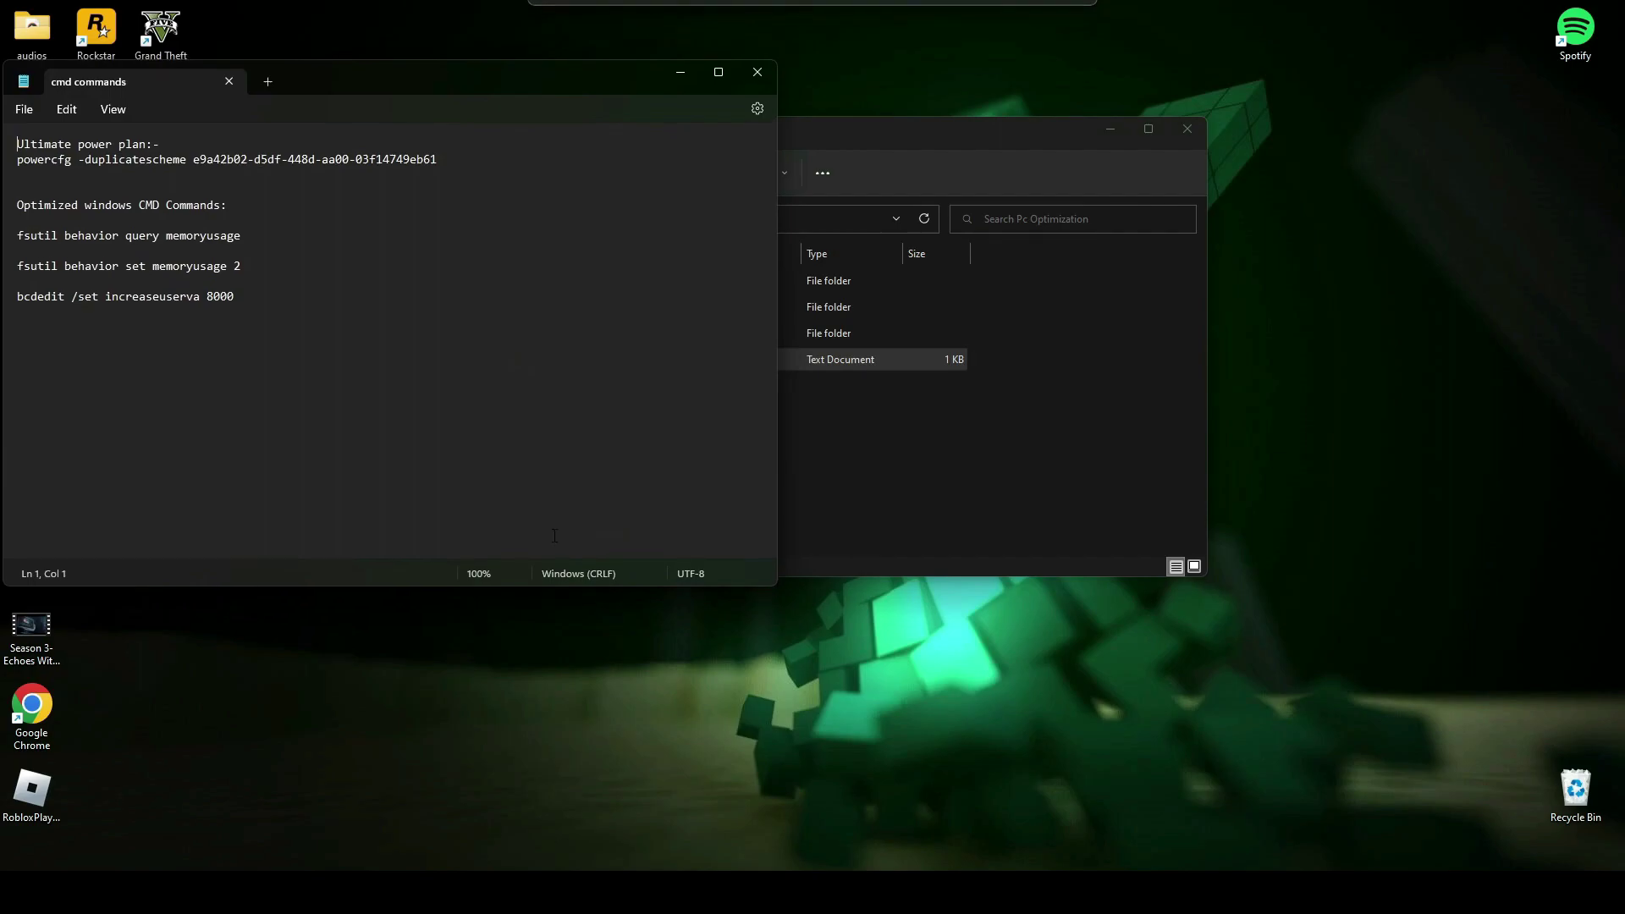
key("super+s")
type("cms")
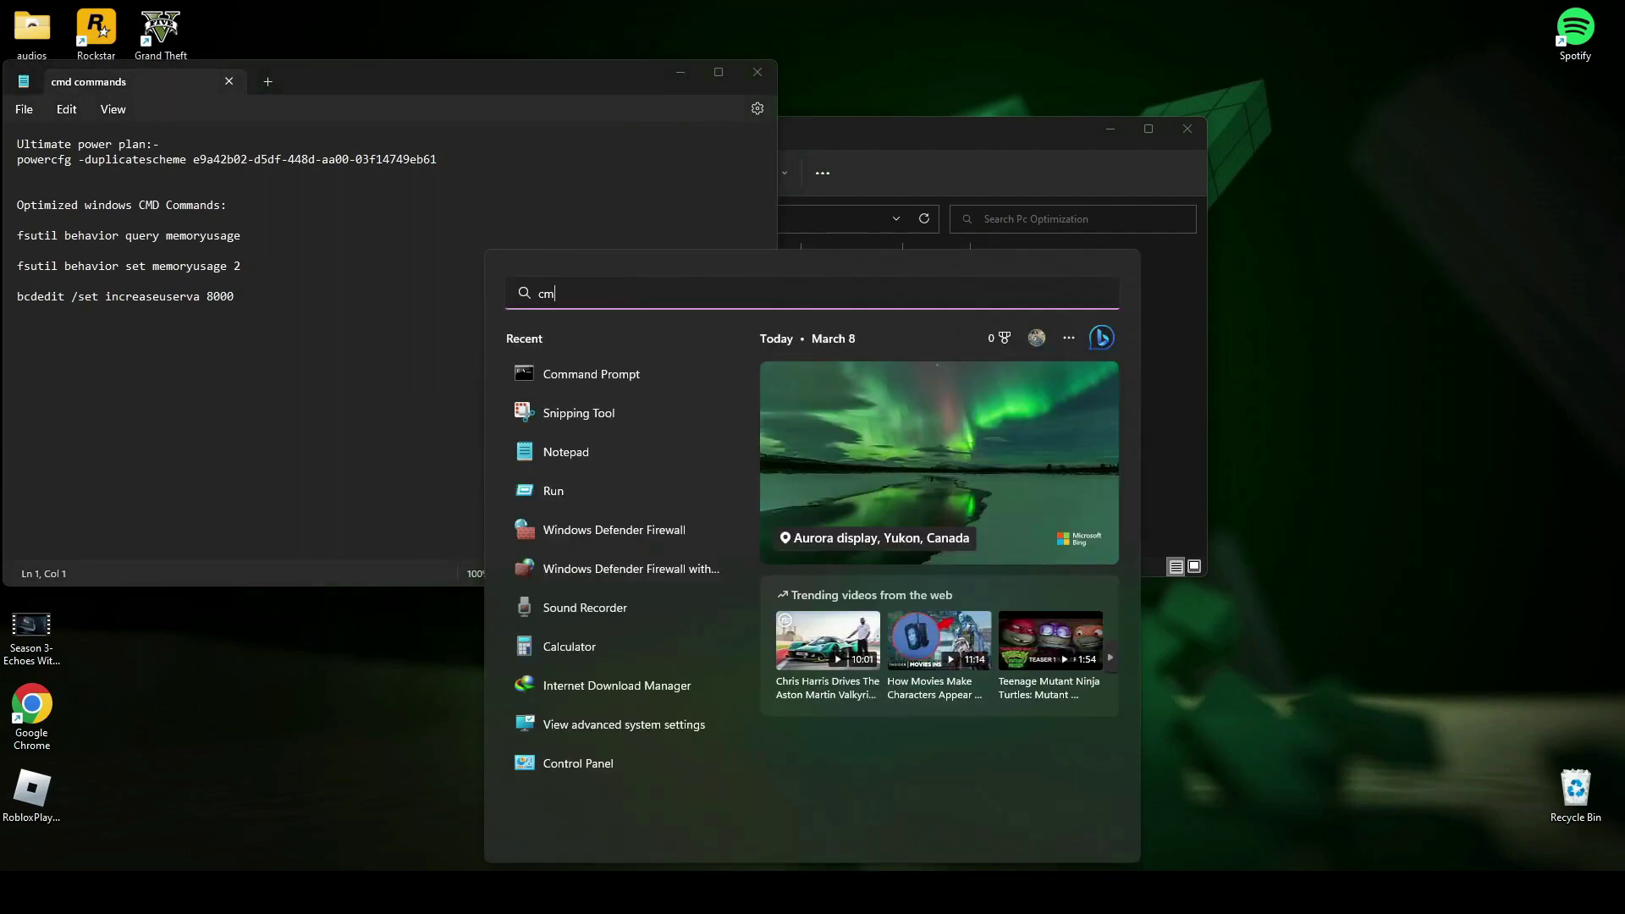
key("BackSpace")
type("d")
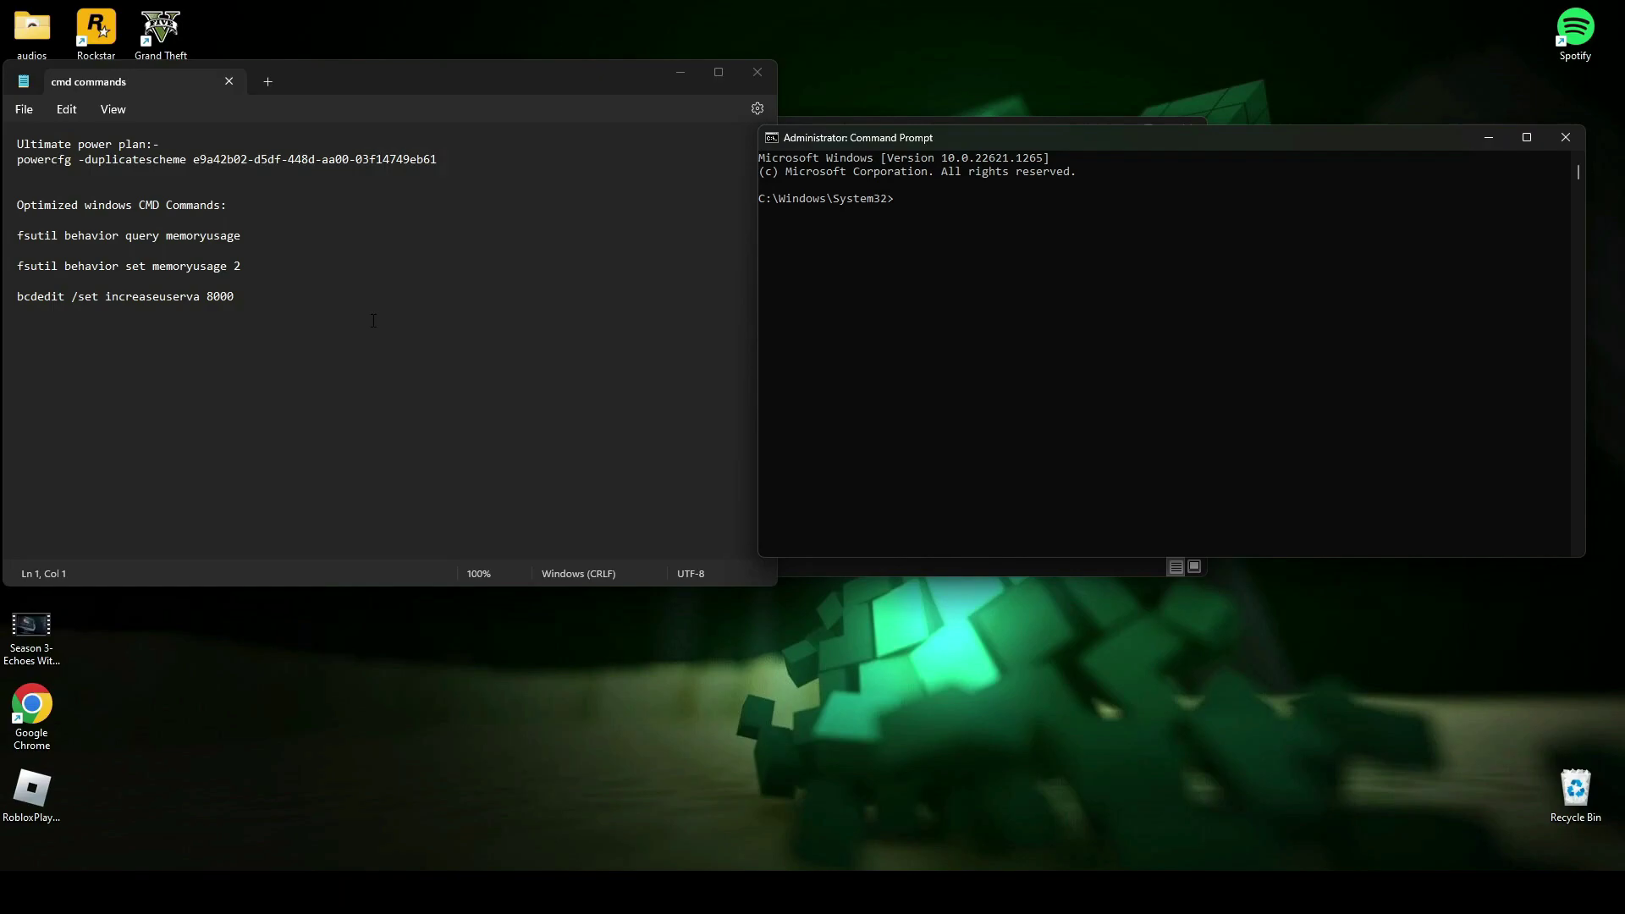
- Run the three fsutil and bcdedit commands from the notes in Command Prompt
left_click(257, 294)
left_click_drag(257, 294, 12, 236)
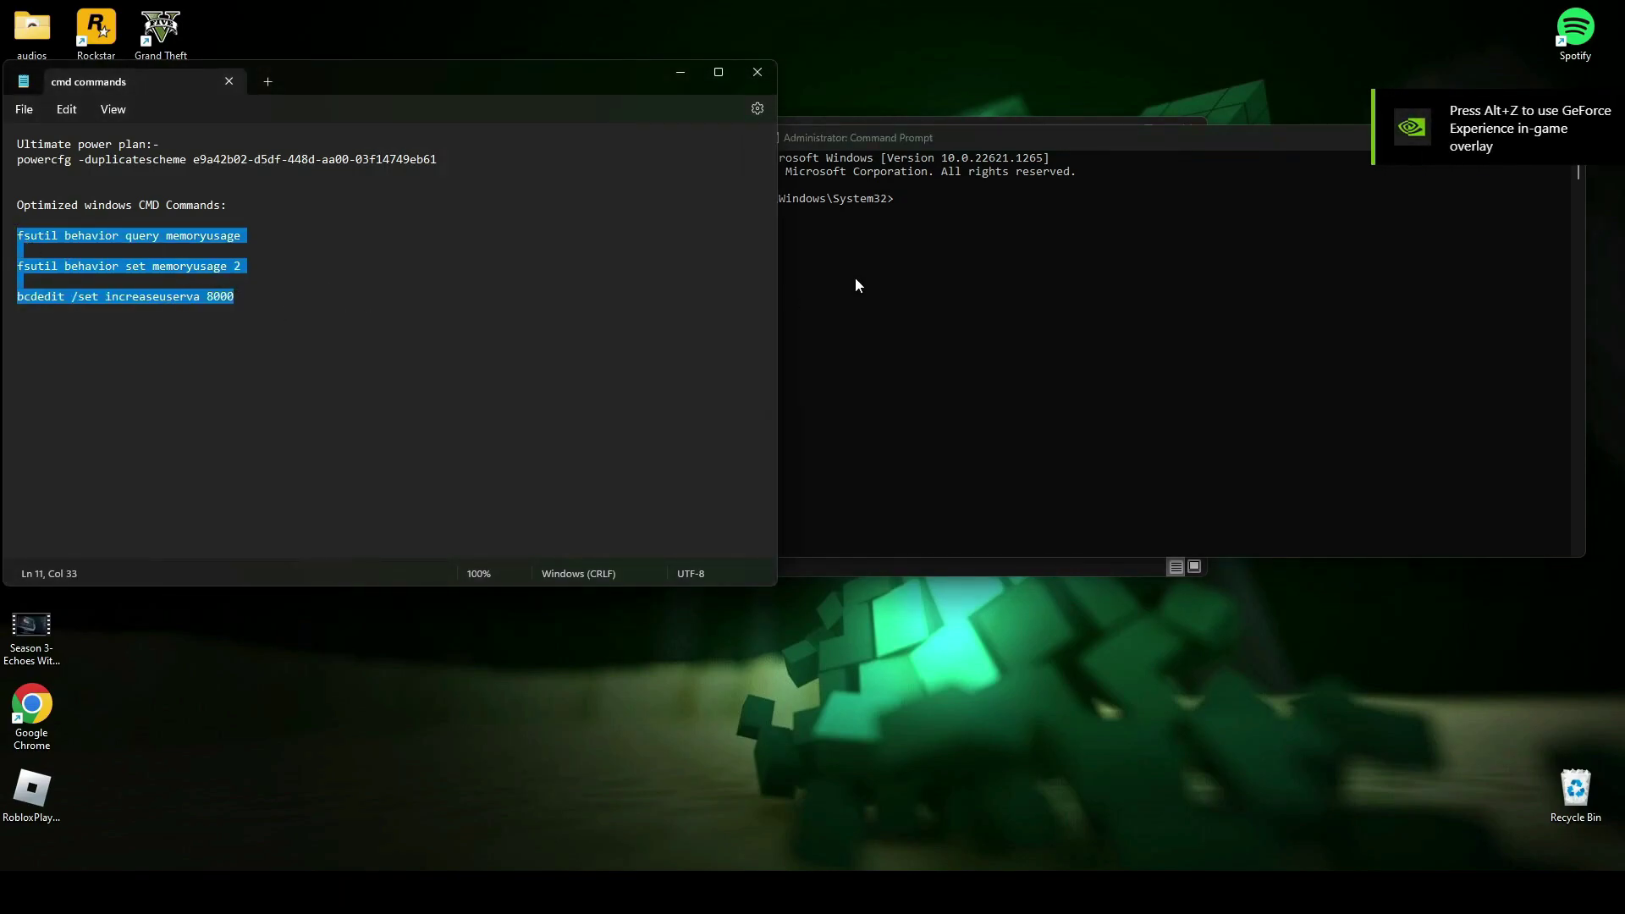
left_click(892, 229)
left_click(916, 203)
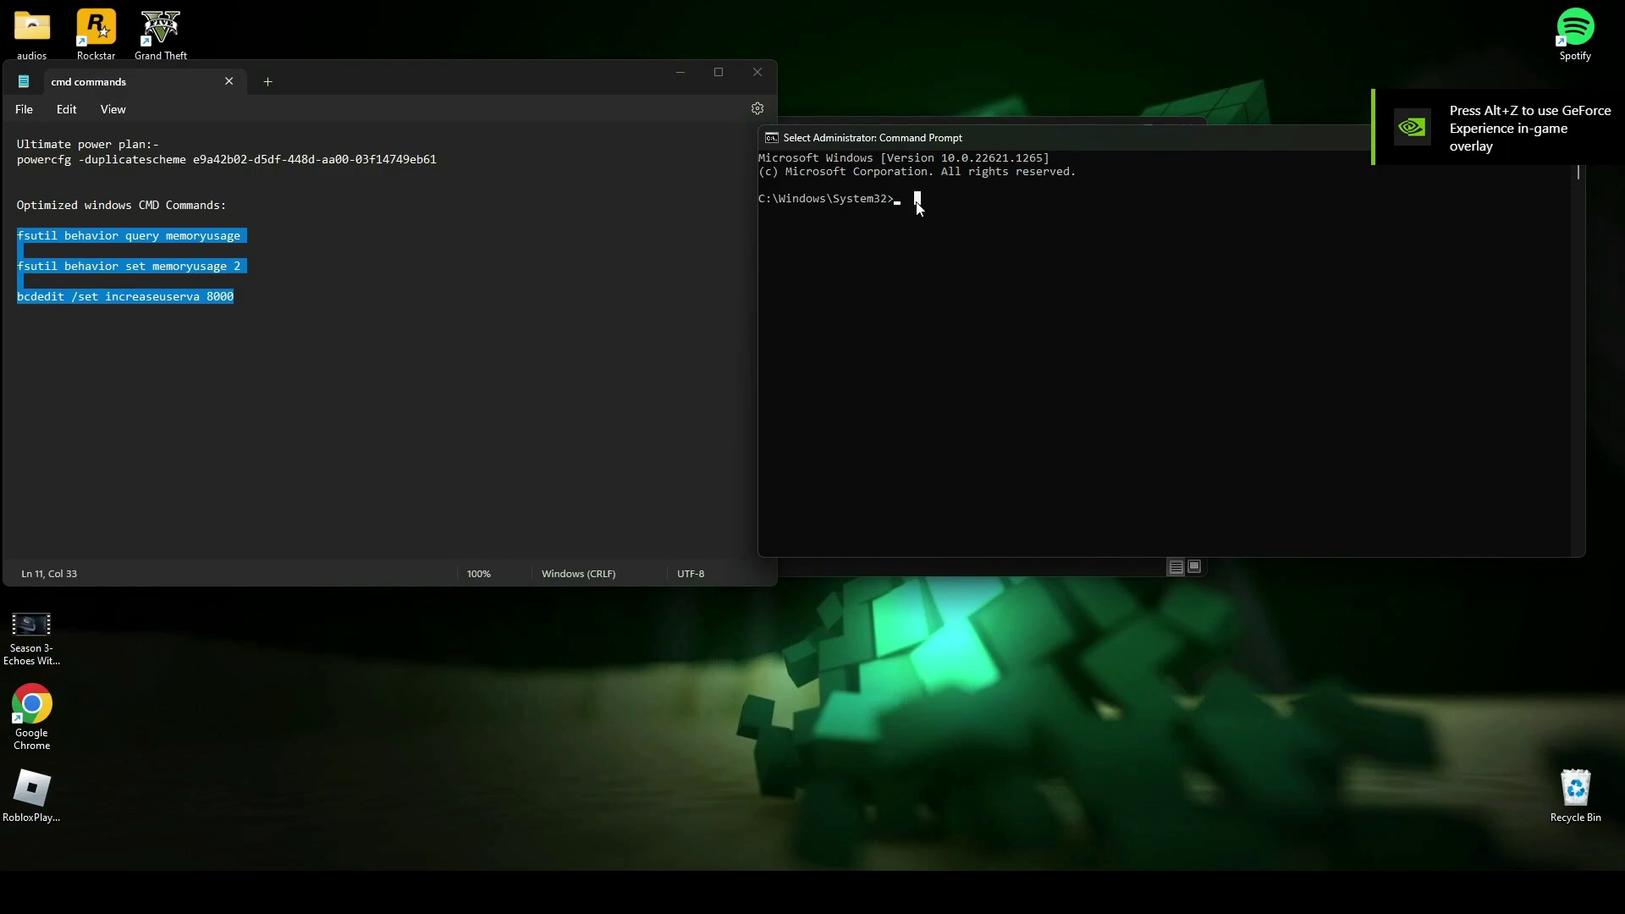
right_click(916, 202)
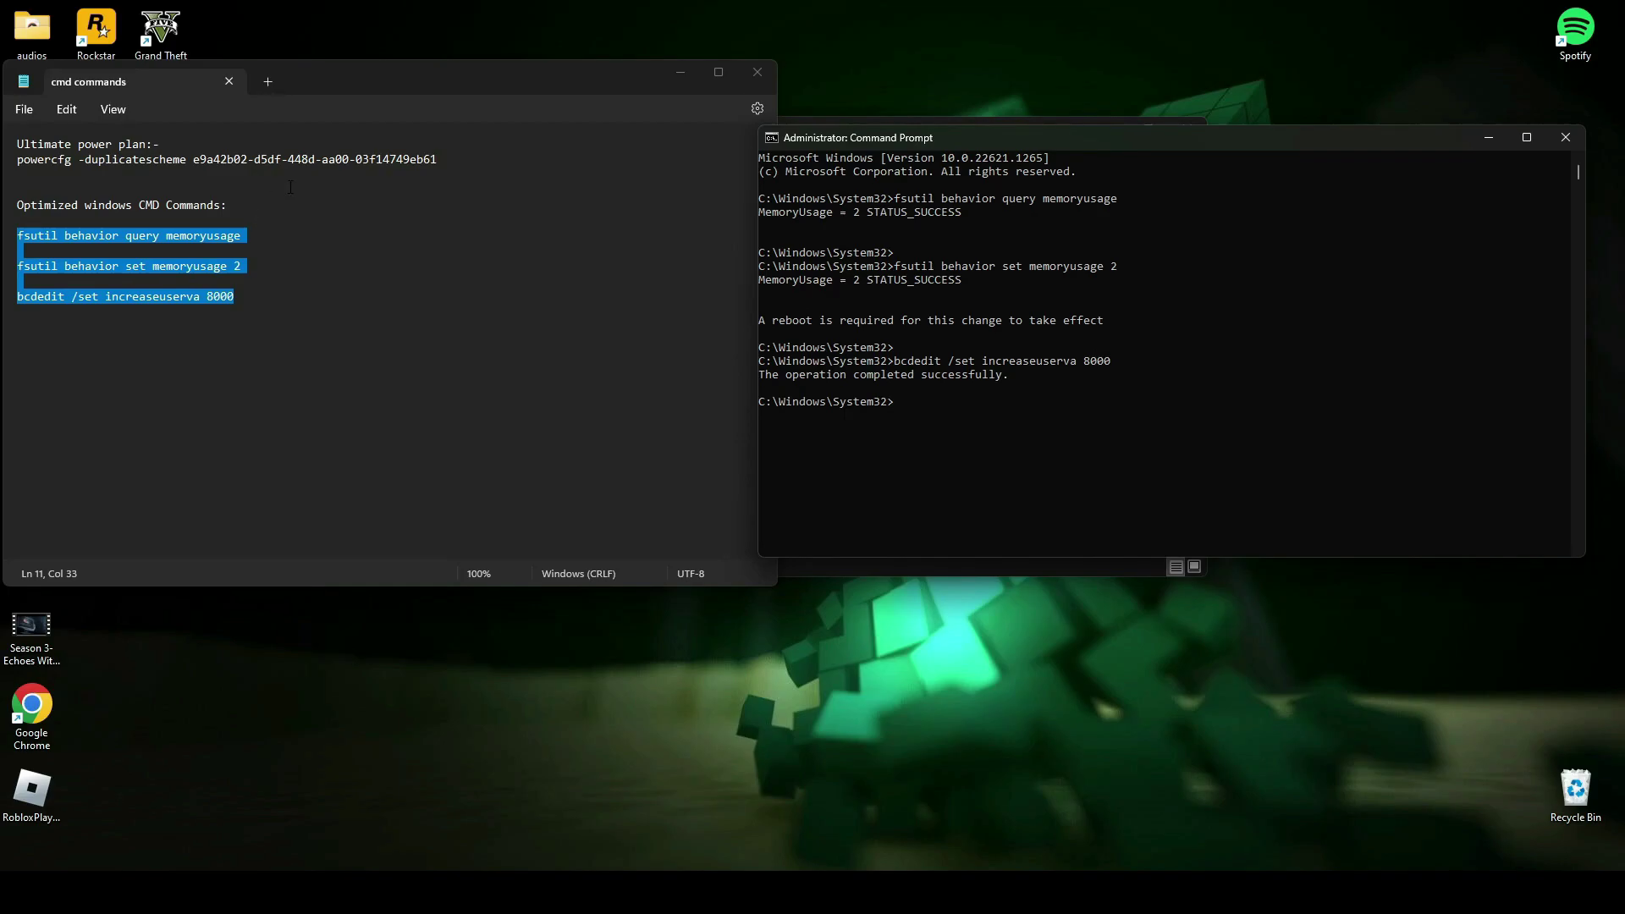
- Run the Ultimate Performance powercfg -duplicatescheme command in Command Prompt
left_click(239, 188)
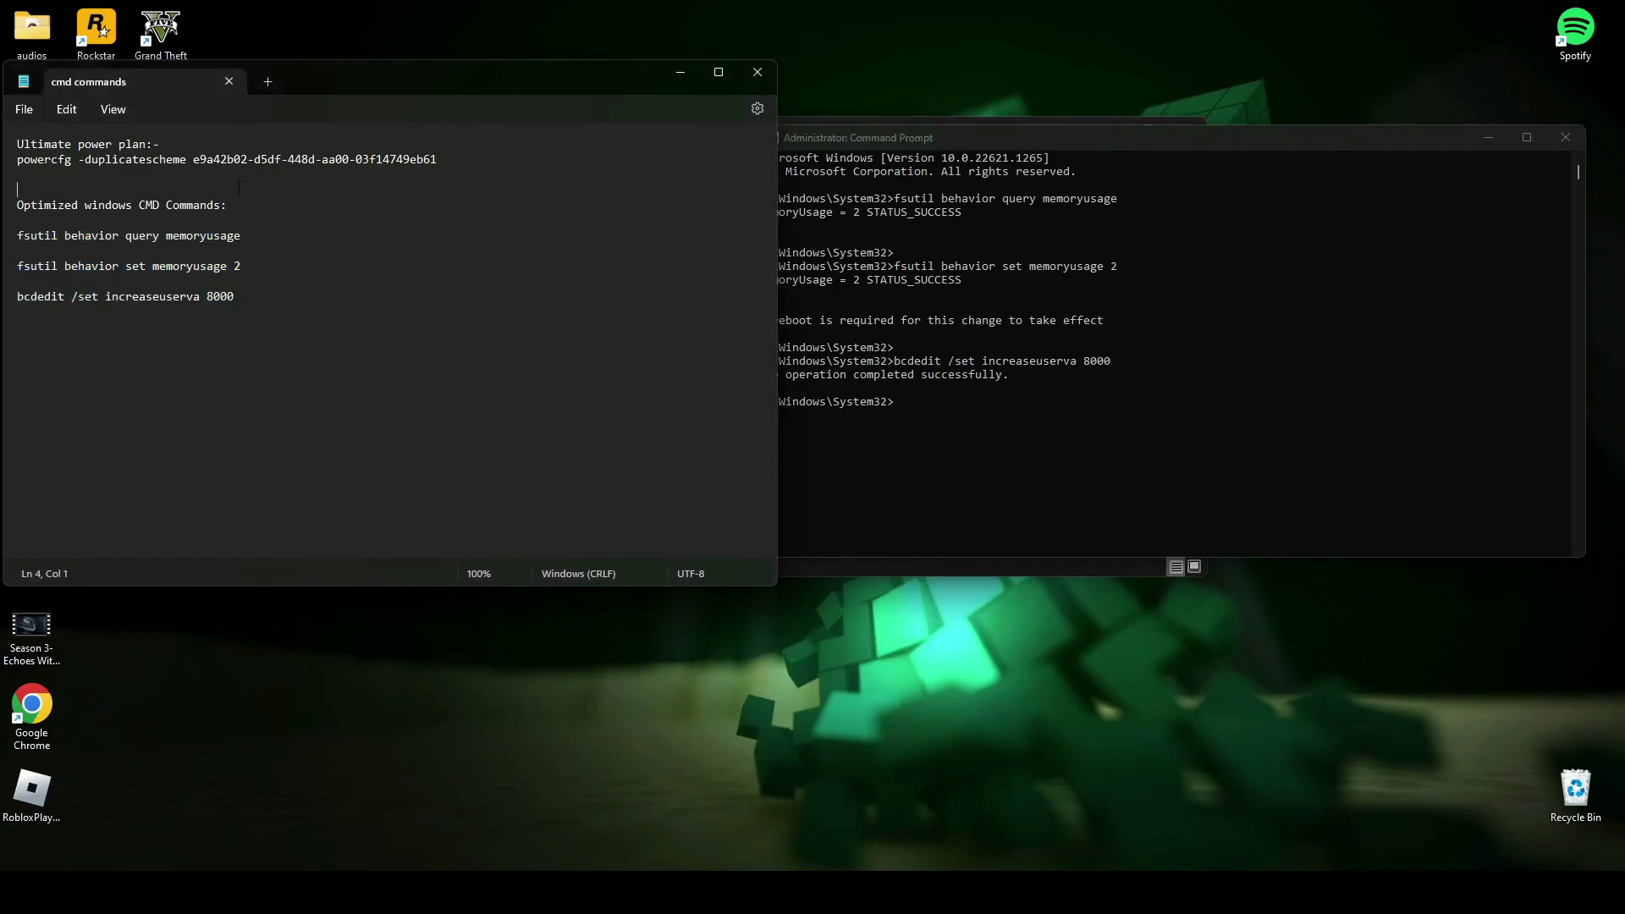
triple_click(12, 161)
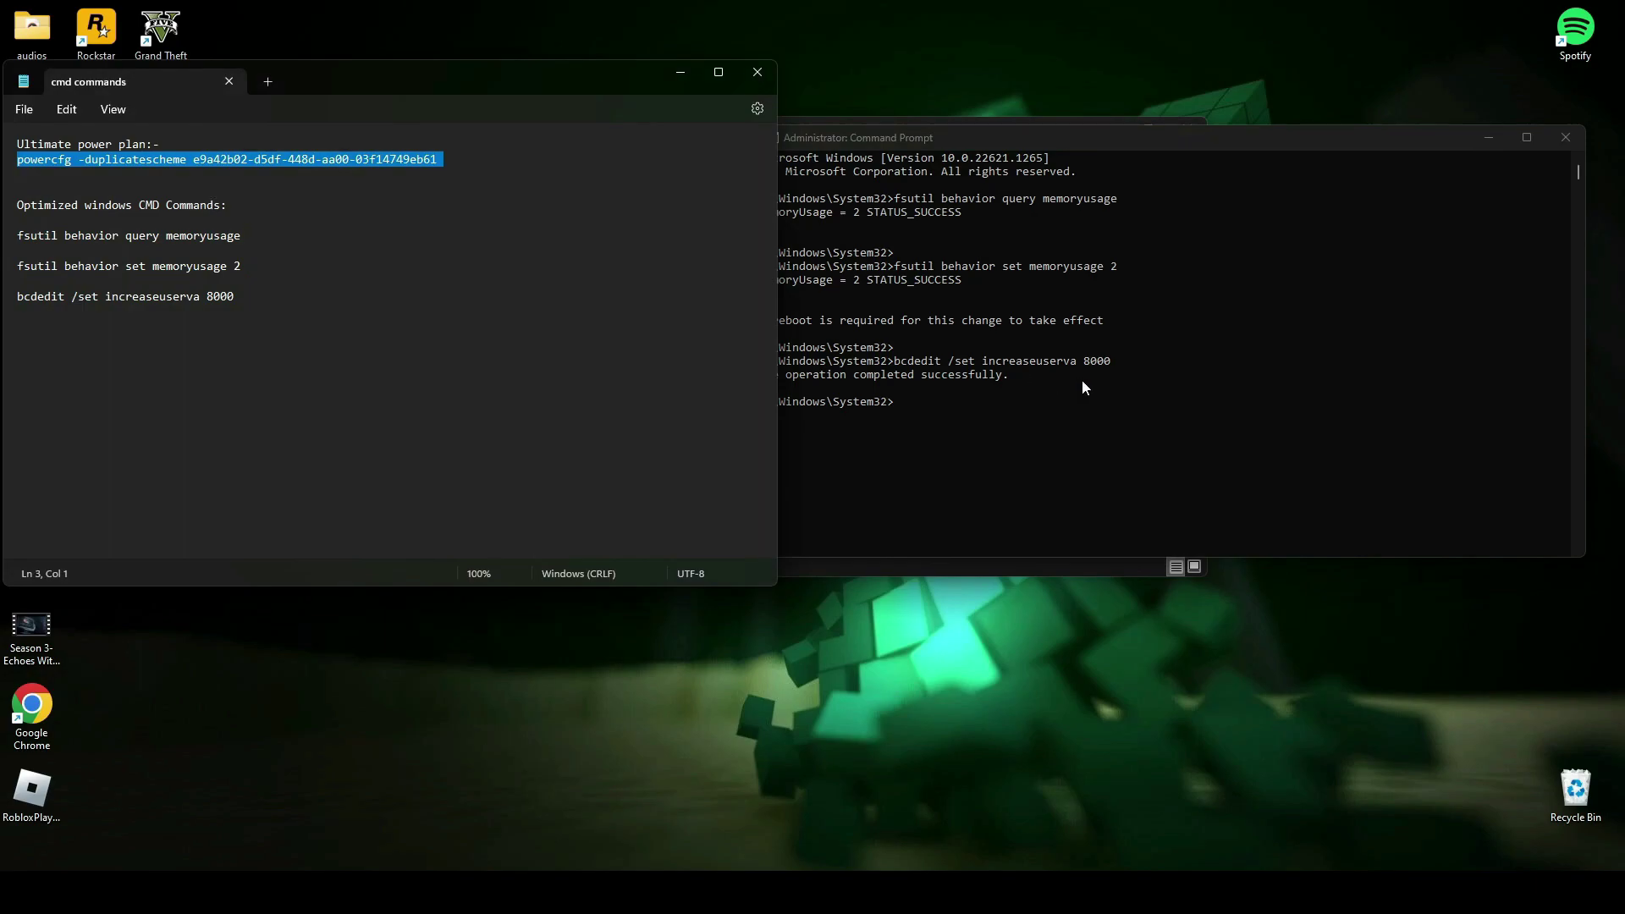
left_click(980, 408)
right_click(980, 405)
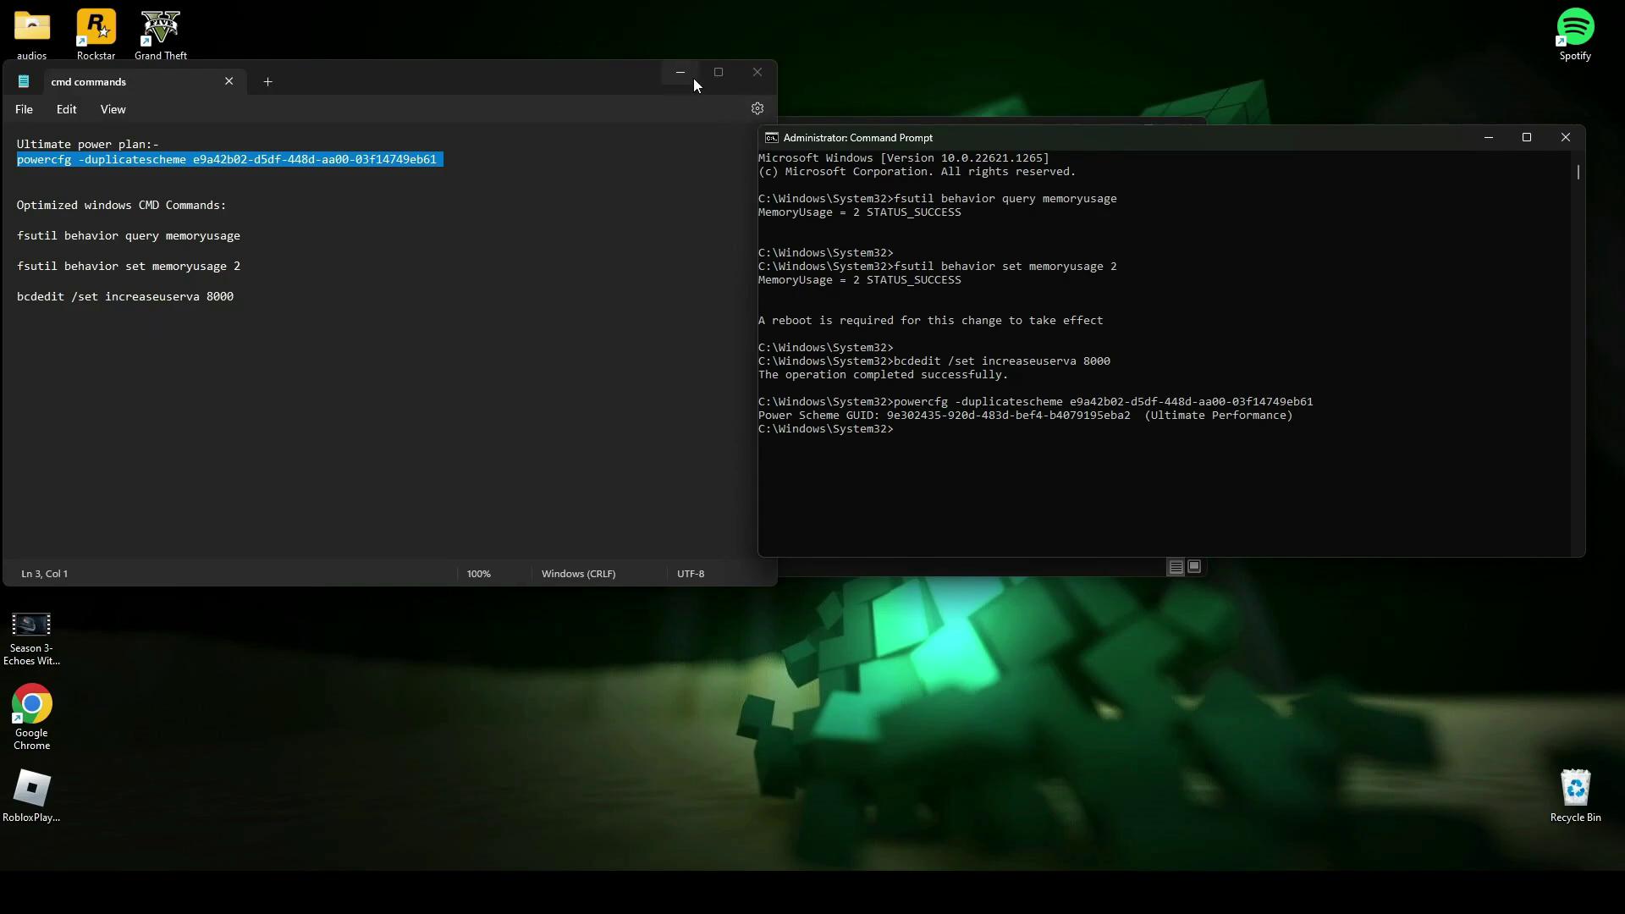
- Close the command notes and open the 'cmd code for timer resolution' note in Timer Resolution
left_click(767, 73)
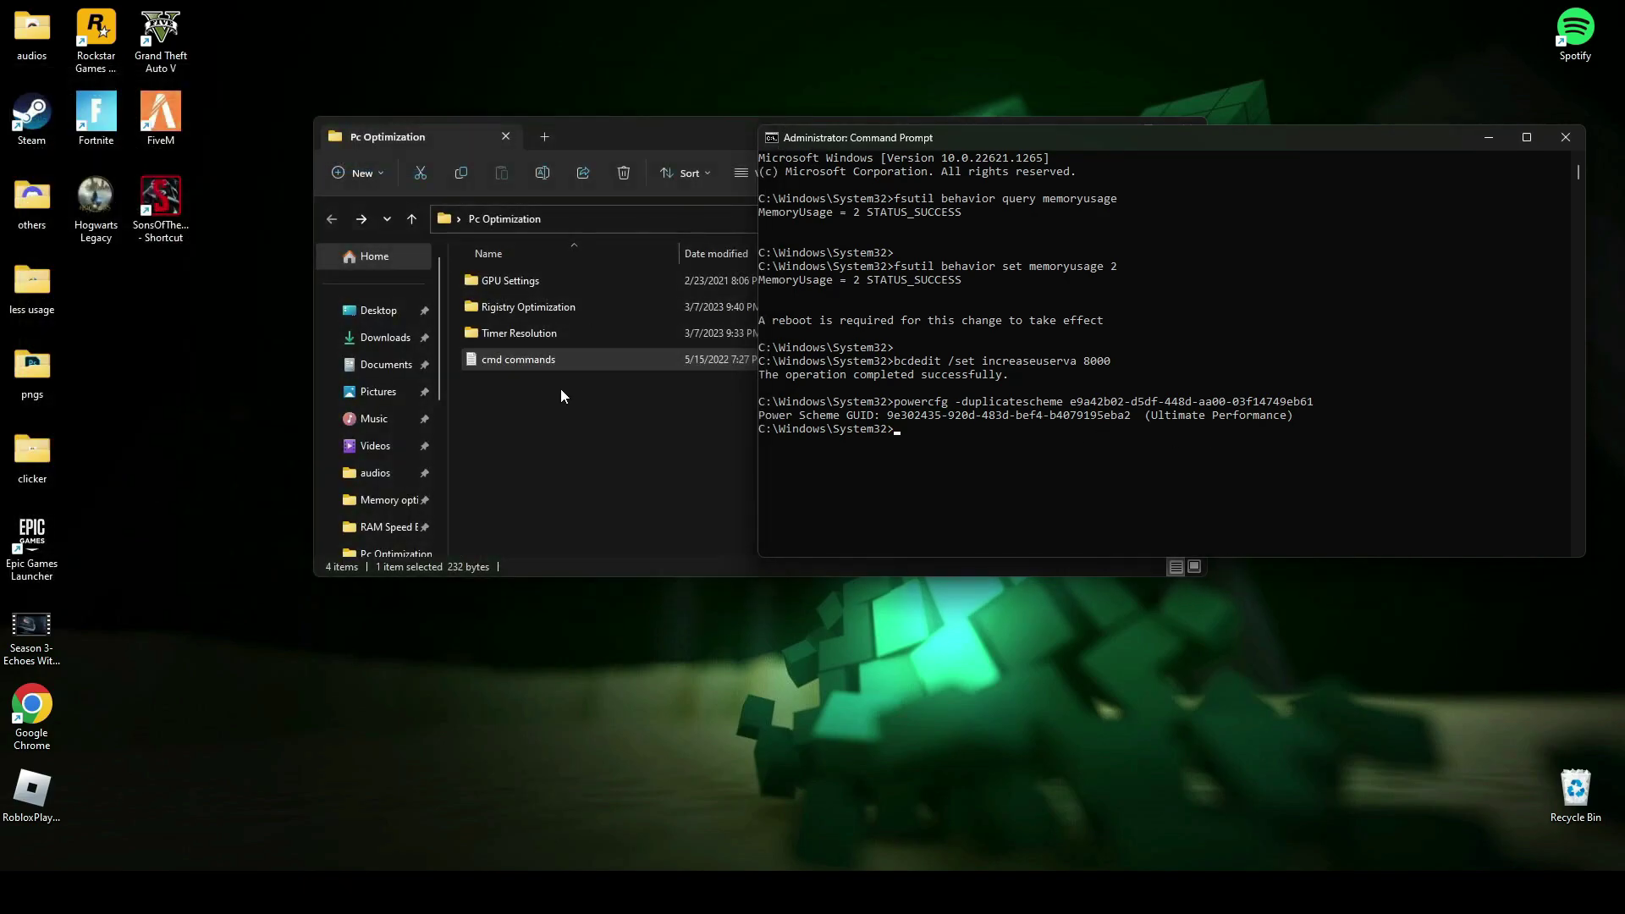
left_click(610, 396)
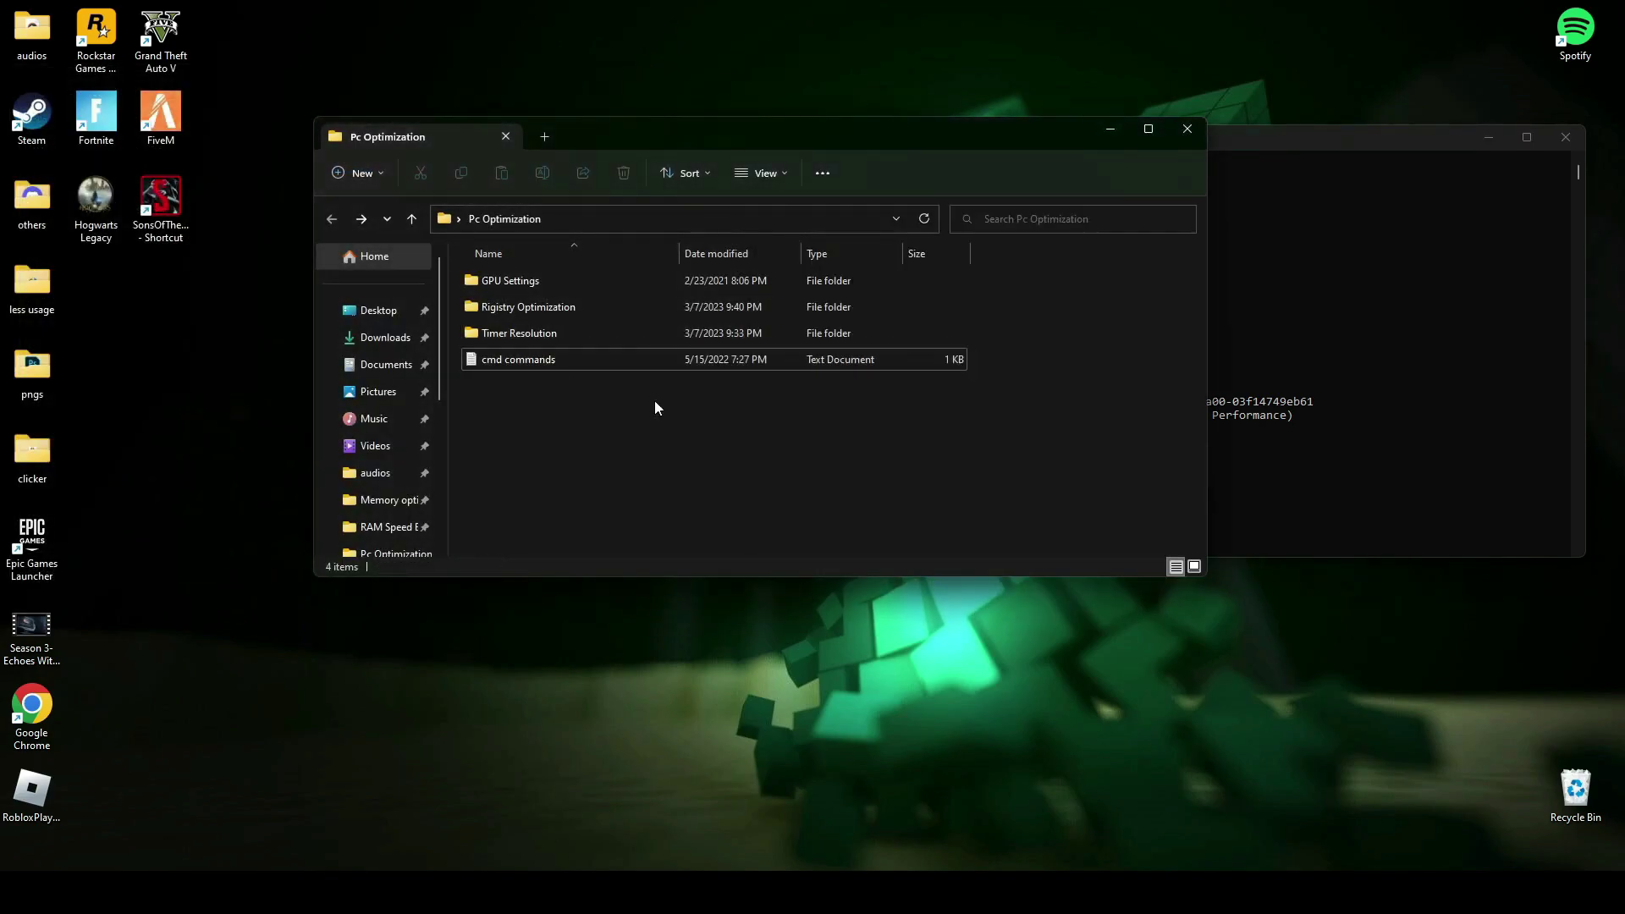
left_click(1314, 174)
double_click(544, 328)
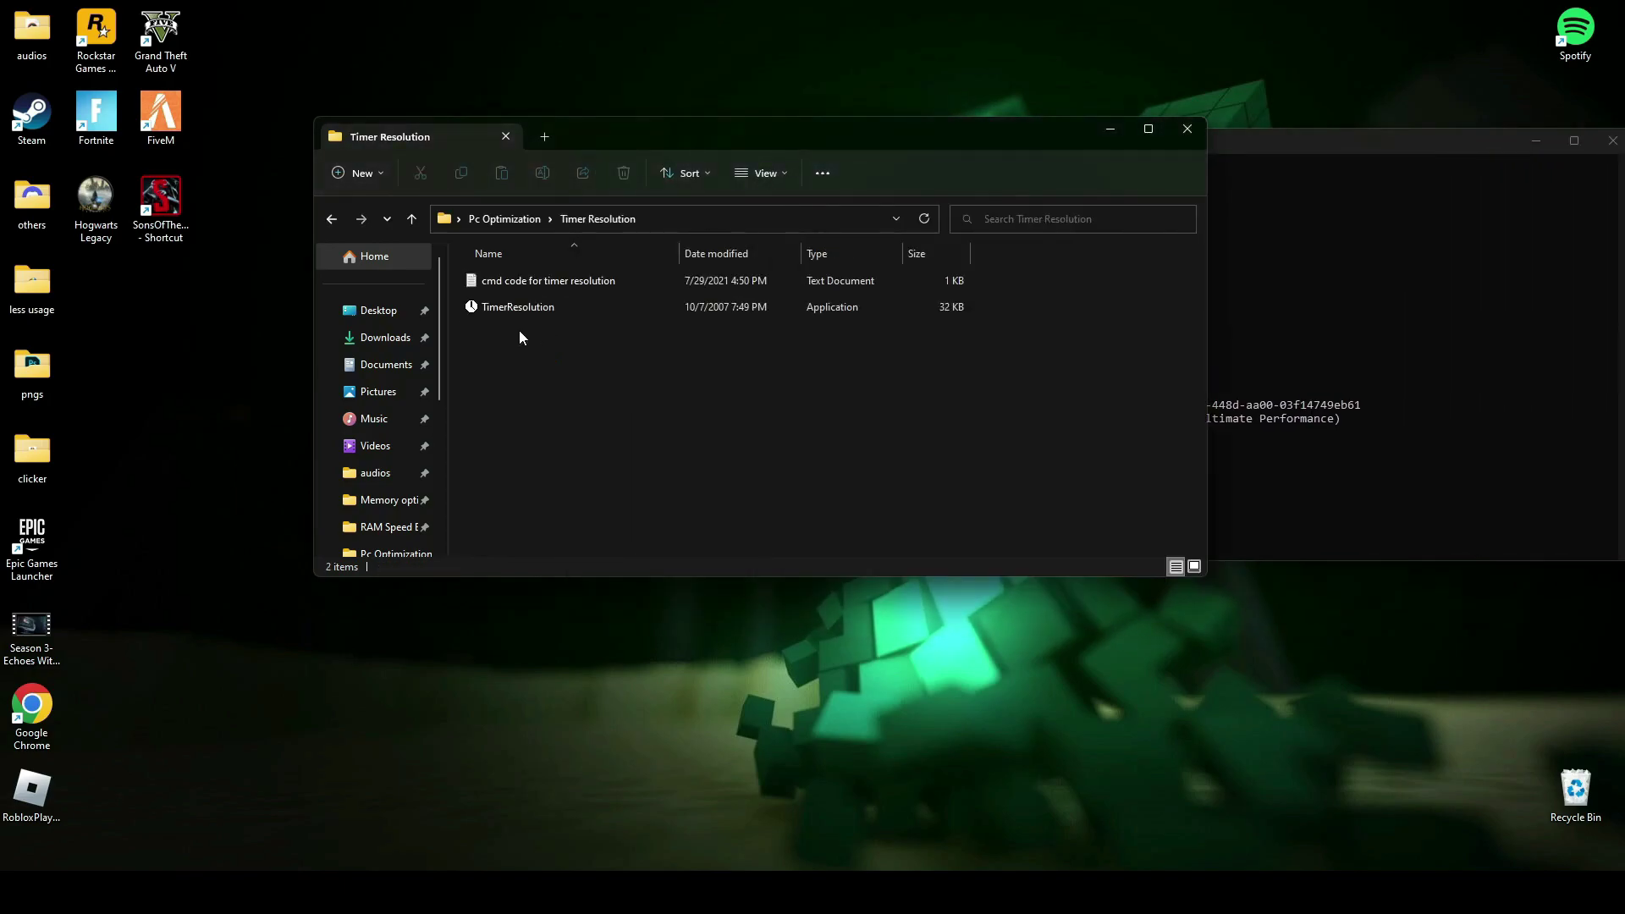
mouse_move(672, 132)
left_mouse_down()
mouse_move(557, 134)
mouse_move(472, 158)
left_mouse_up()
double_click(391, 284)
- Run the three bcdedit commands, including useplatformtick and disabledynamictick, in Command Prompt
left_click_drag(333, 406, 91, 345)
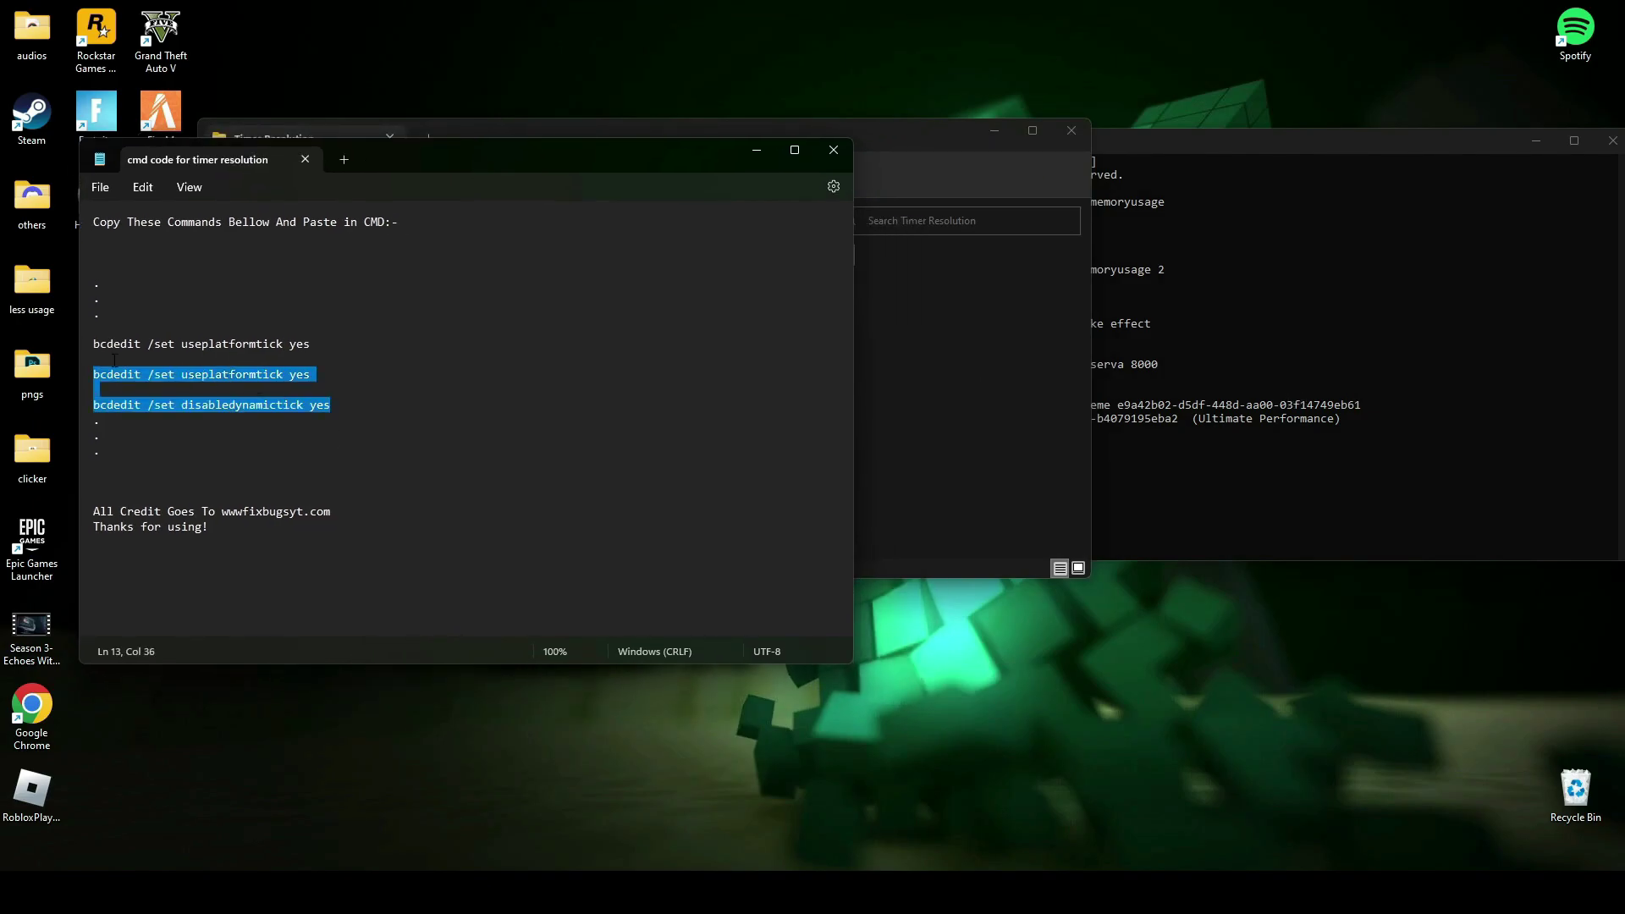
left_click(1405, 456)
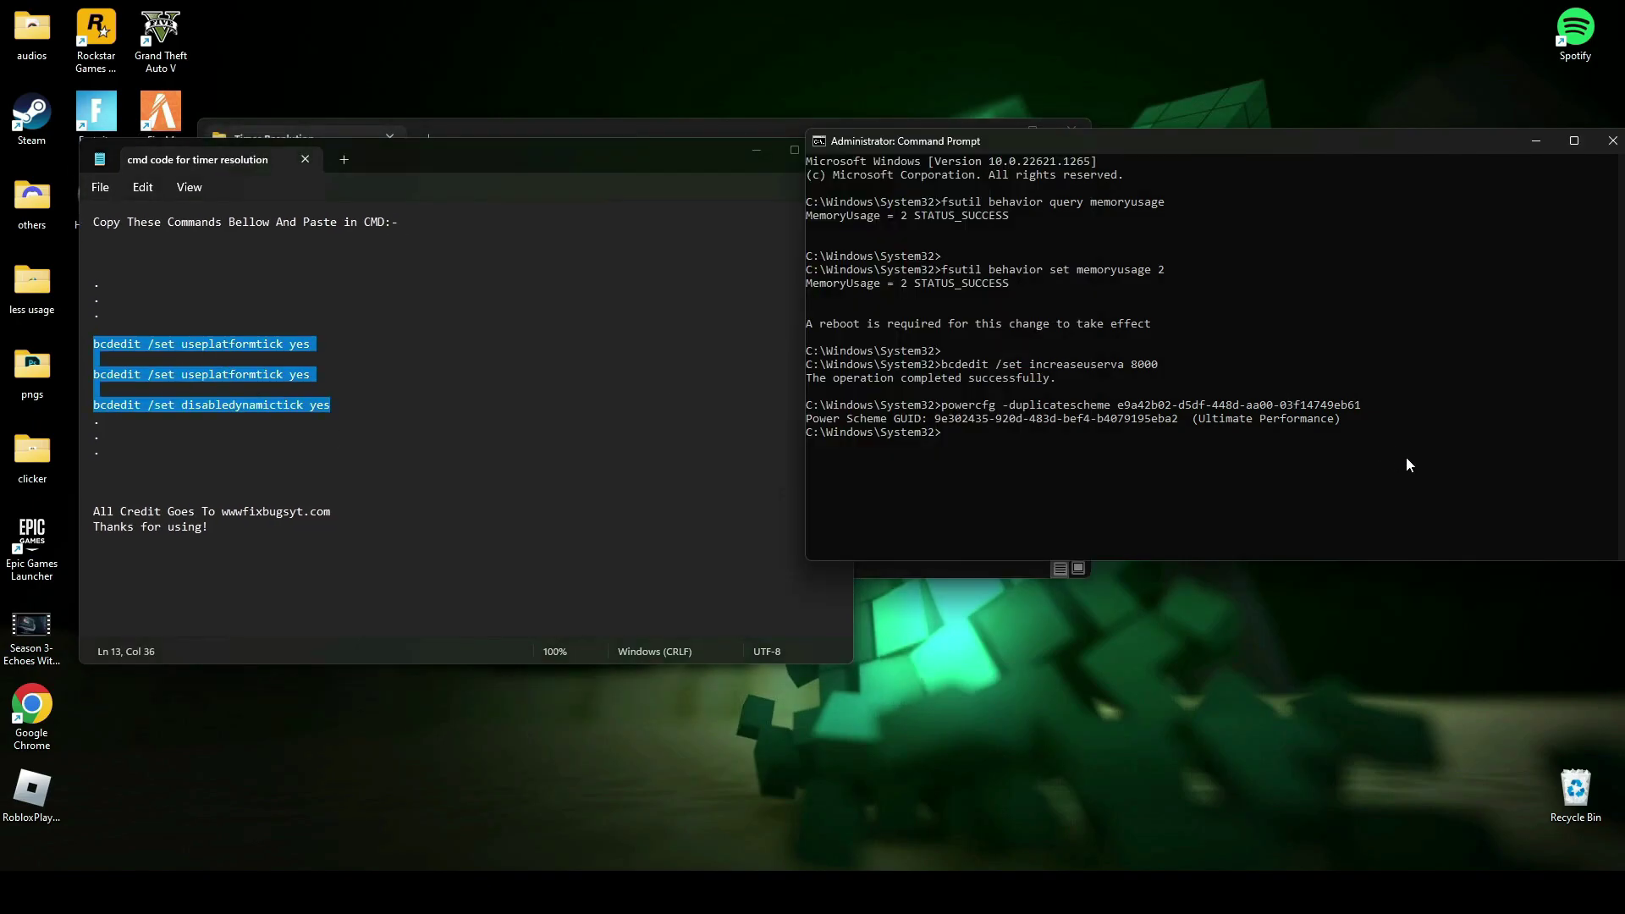
right_click(1103, 456)
key("Return")
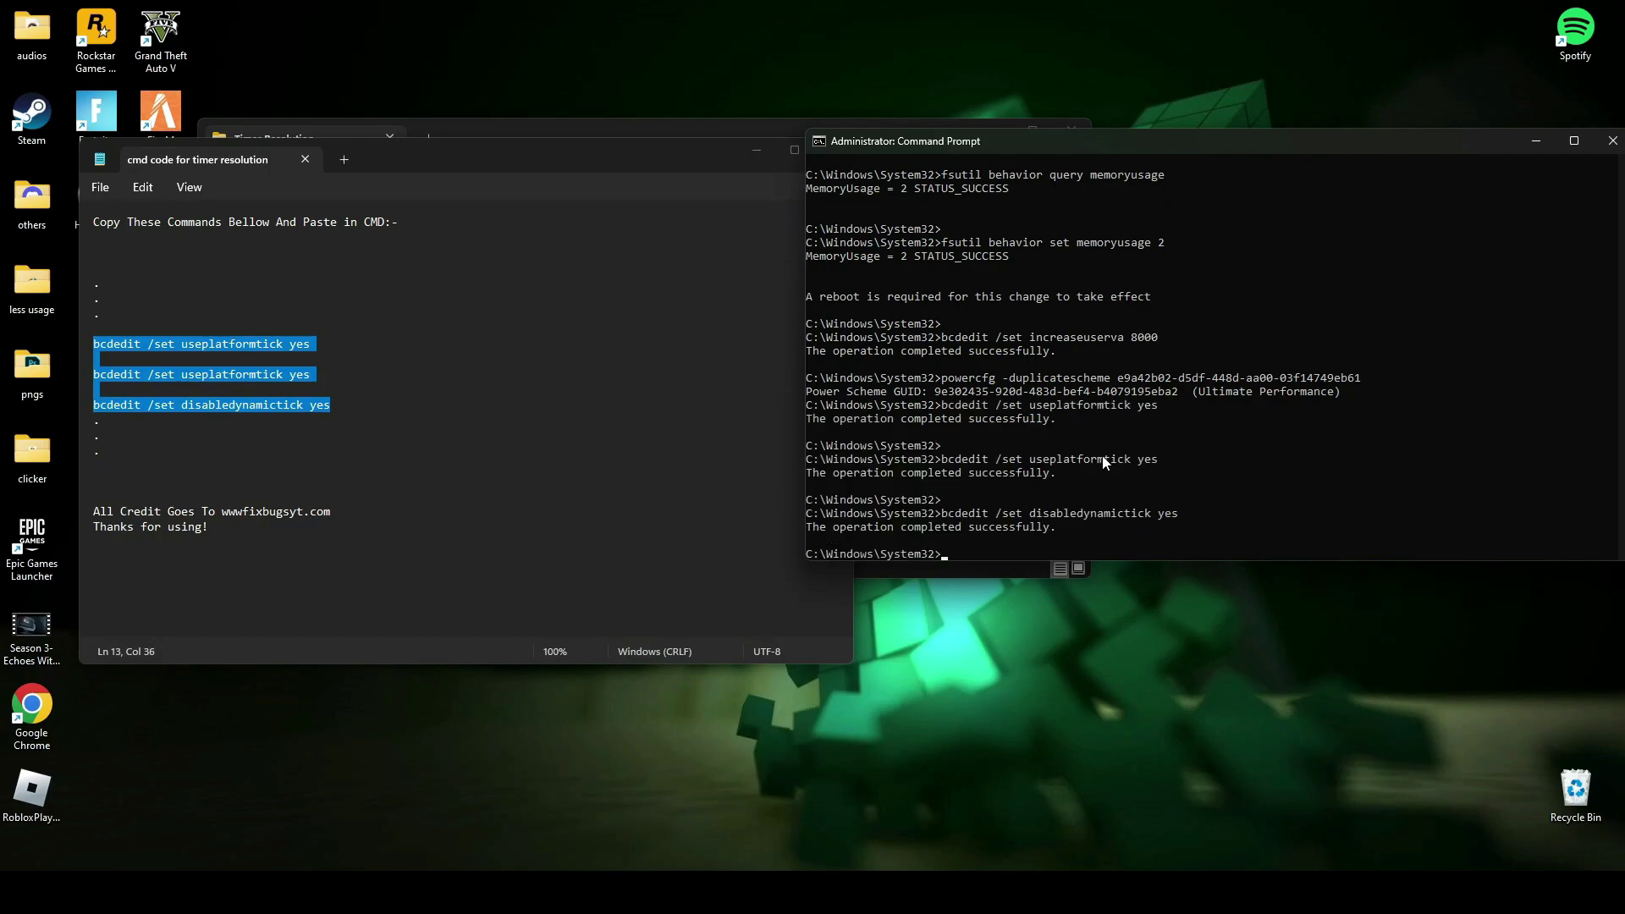
type("exi")
type("t")
- Exit Command Prompt, close the timer notes, and reposition the Timer Resolution window
key("Return")
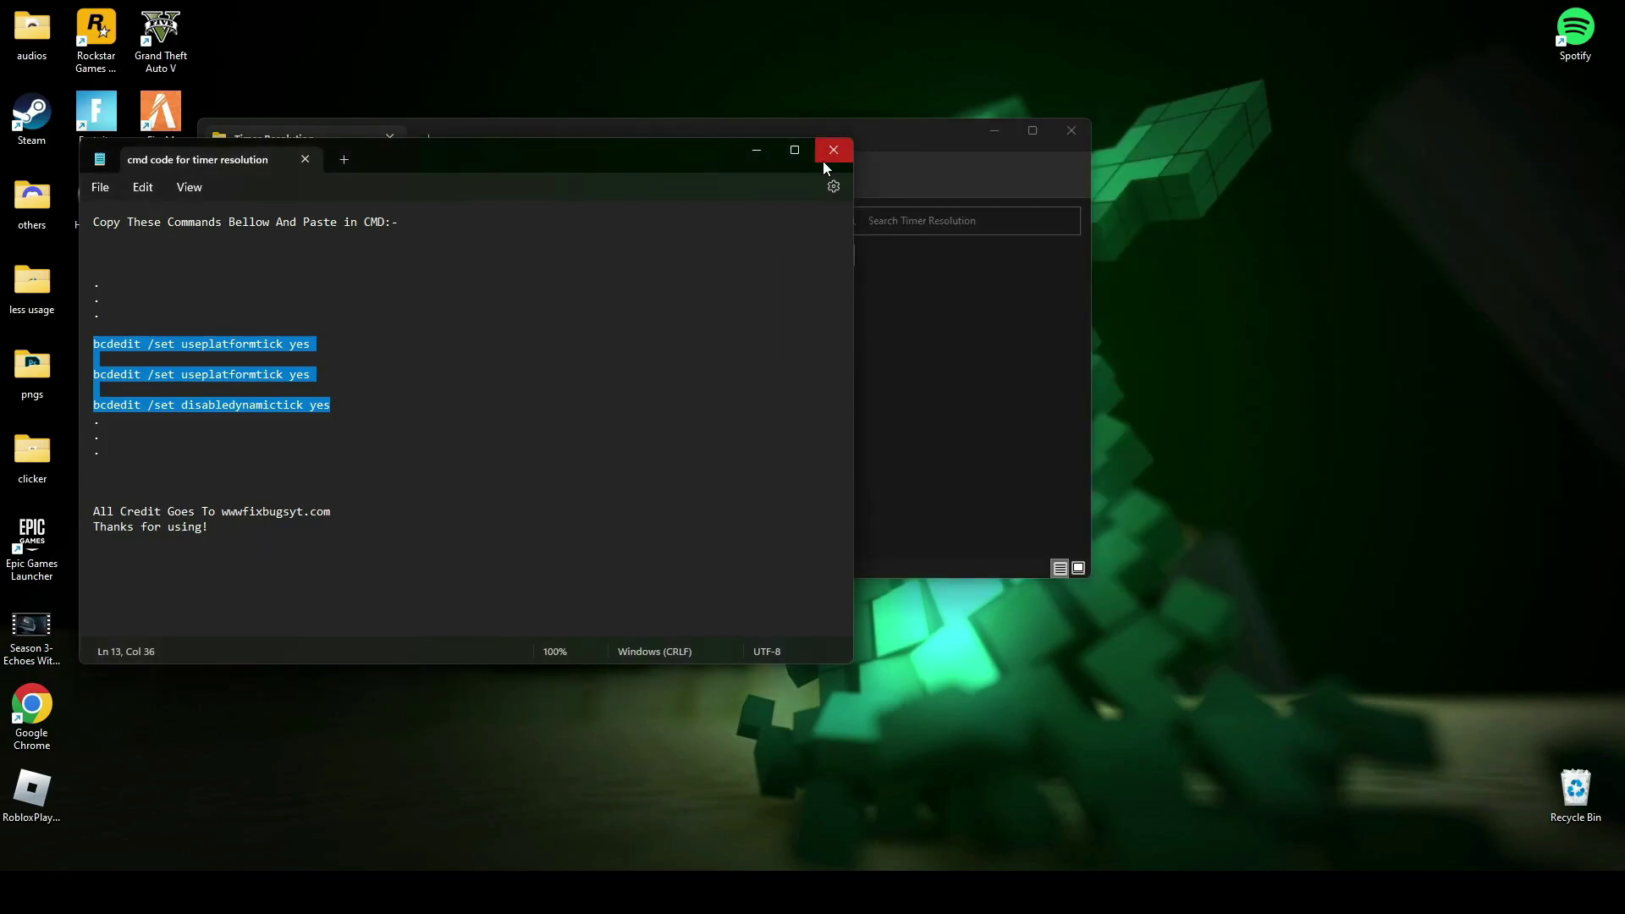
left_click(833, 150)
left_click_drag(761, 132, 807, 78)
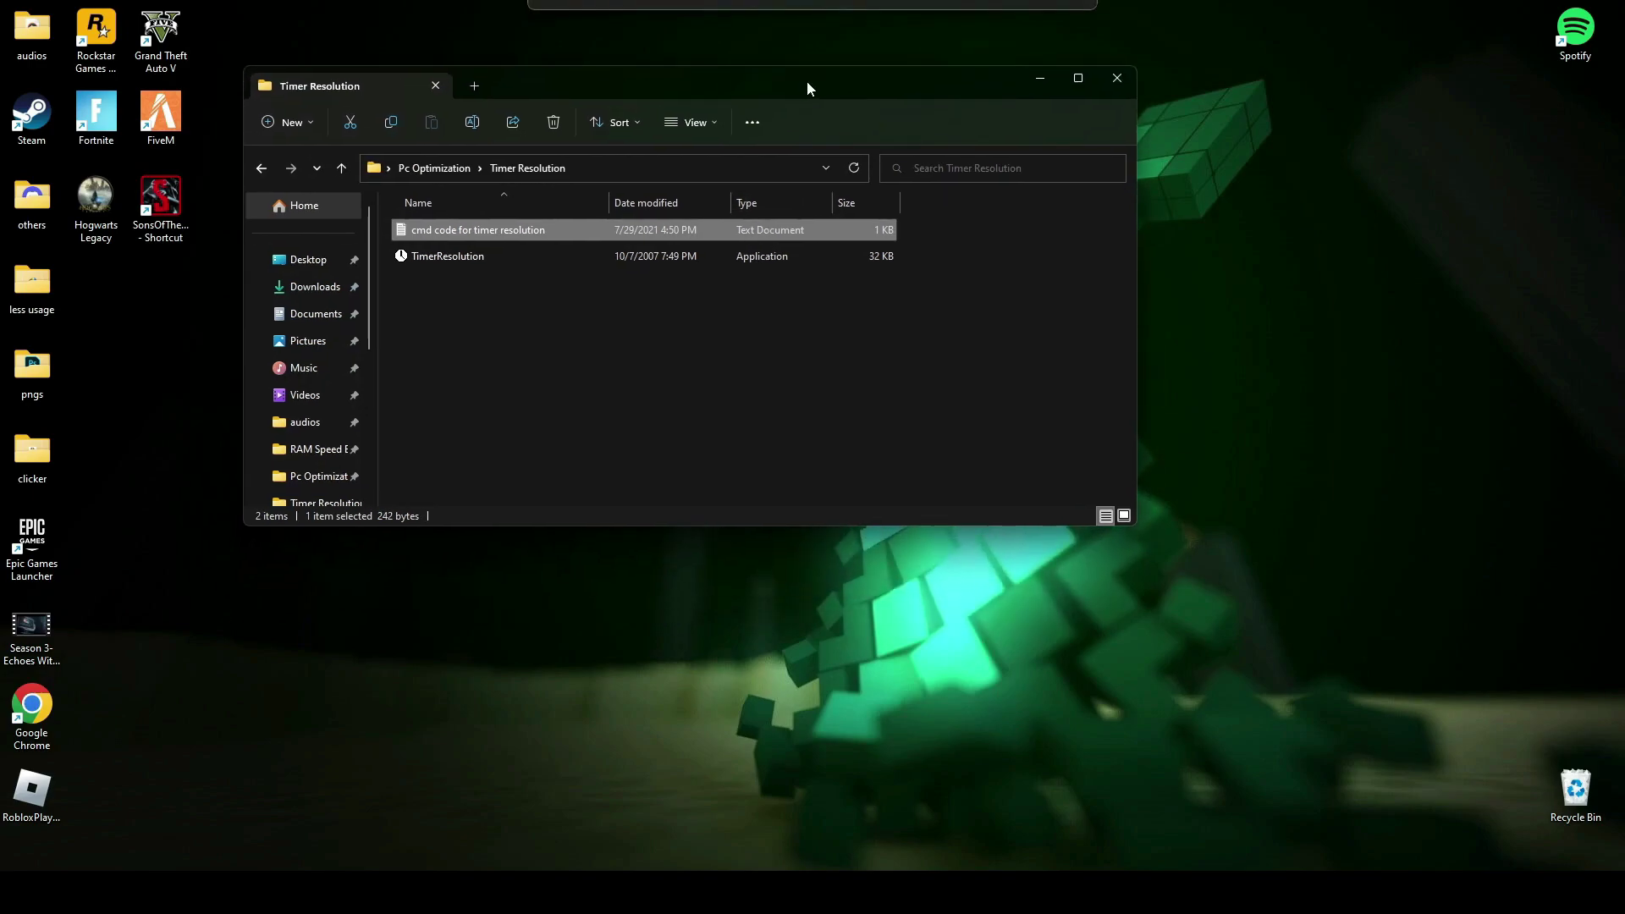
- Set TimerResolution to its 0.500 ms maximum, then minimize it and the folder window
double_click(432, 257)
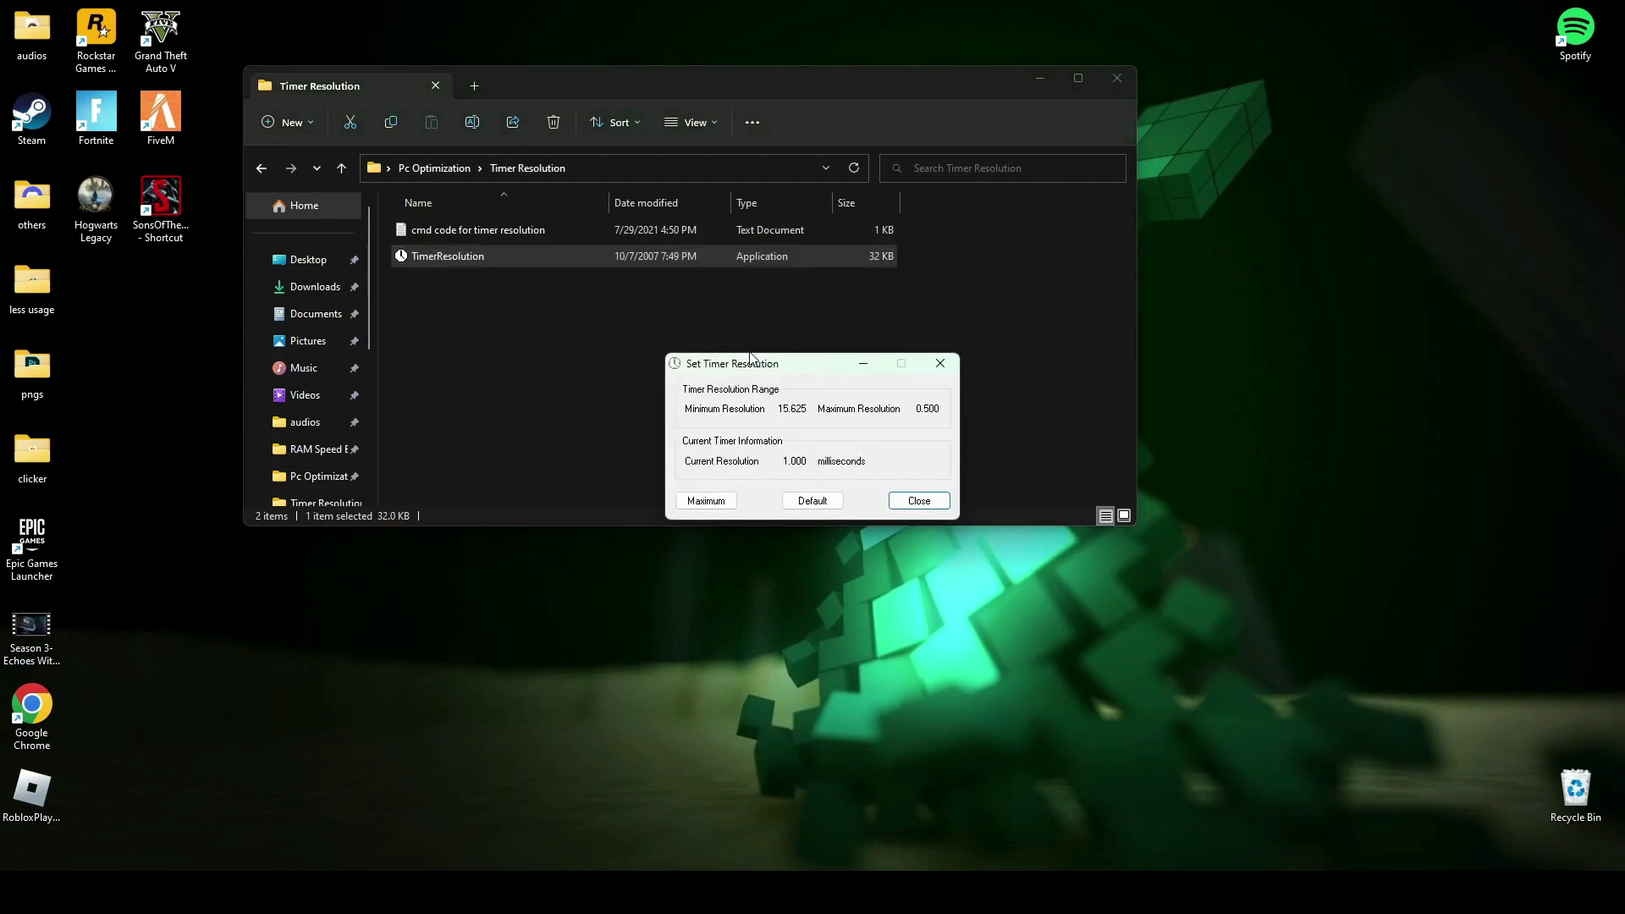
left_click_drag(780, 368, 776, 284)
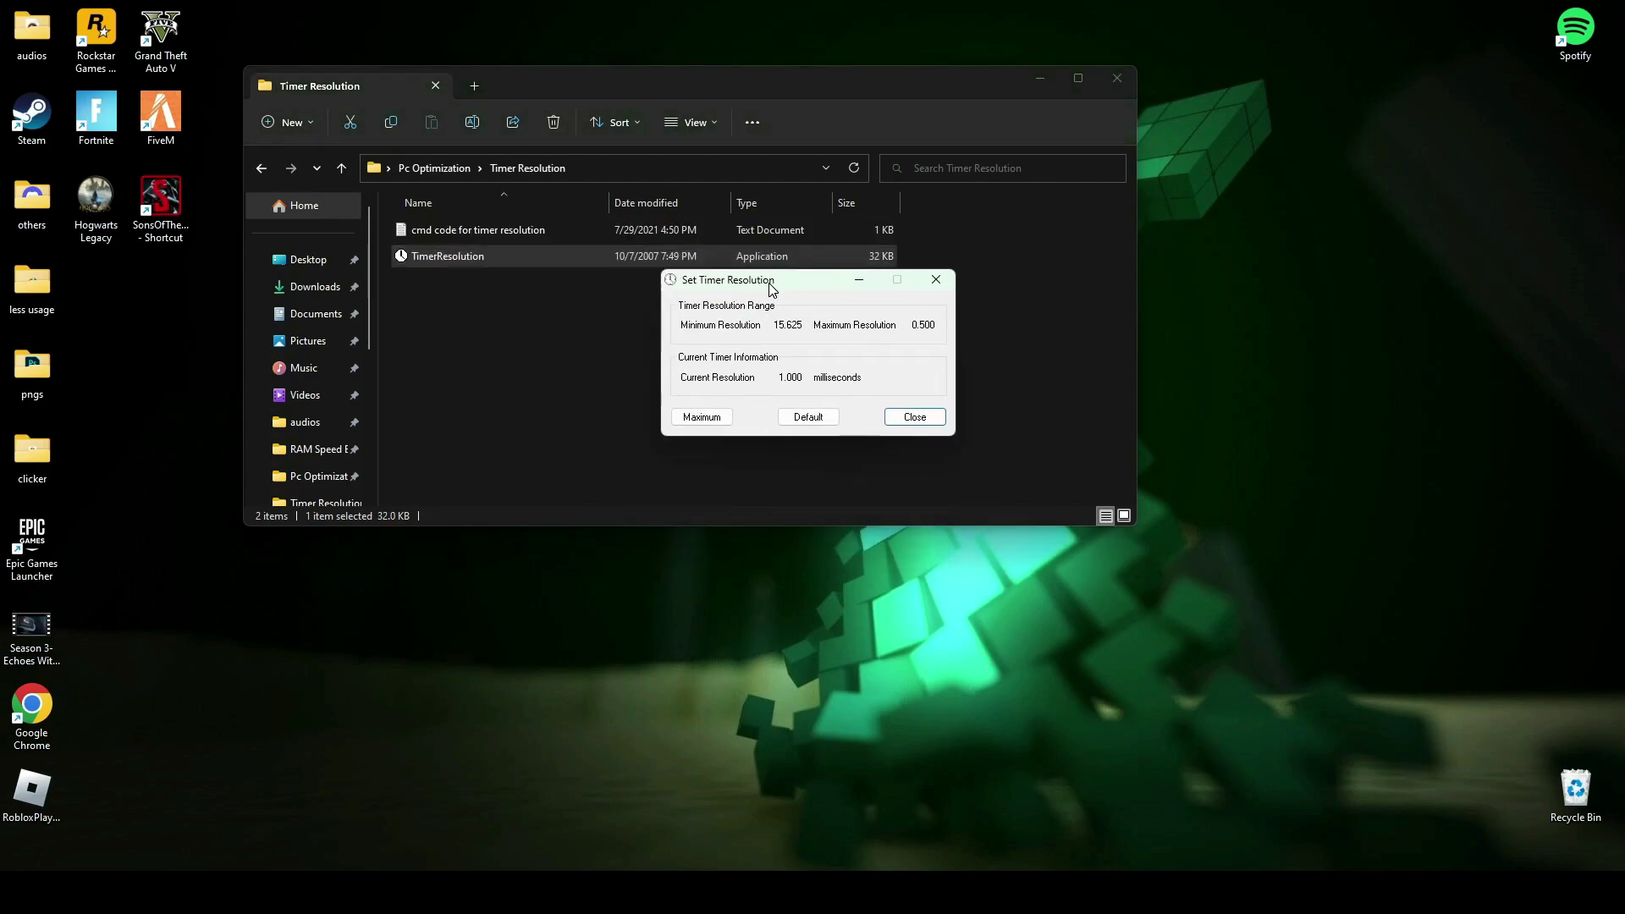
left_click(703, 418)
left_click_drag(749, 280, 745, 269)
left_click(698, 406)
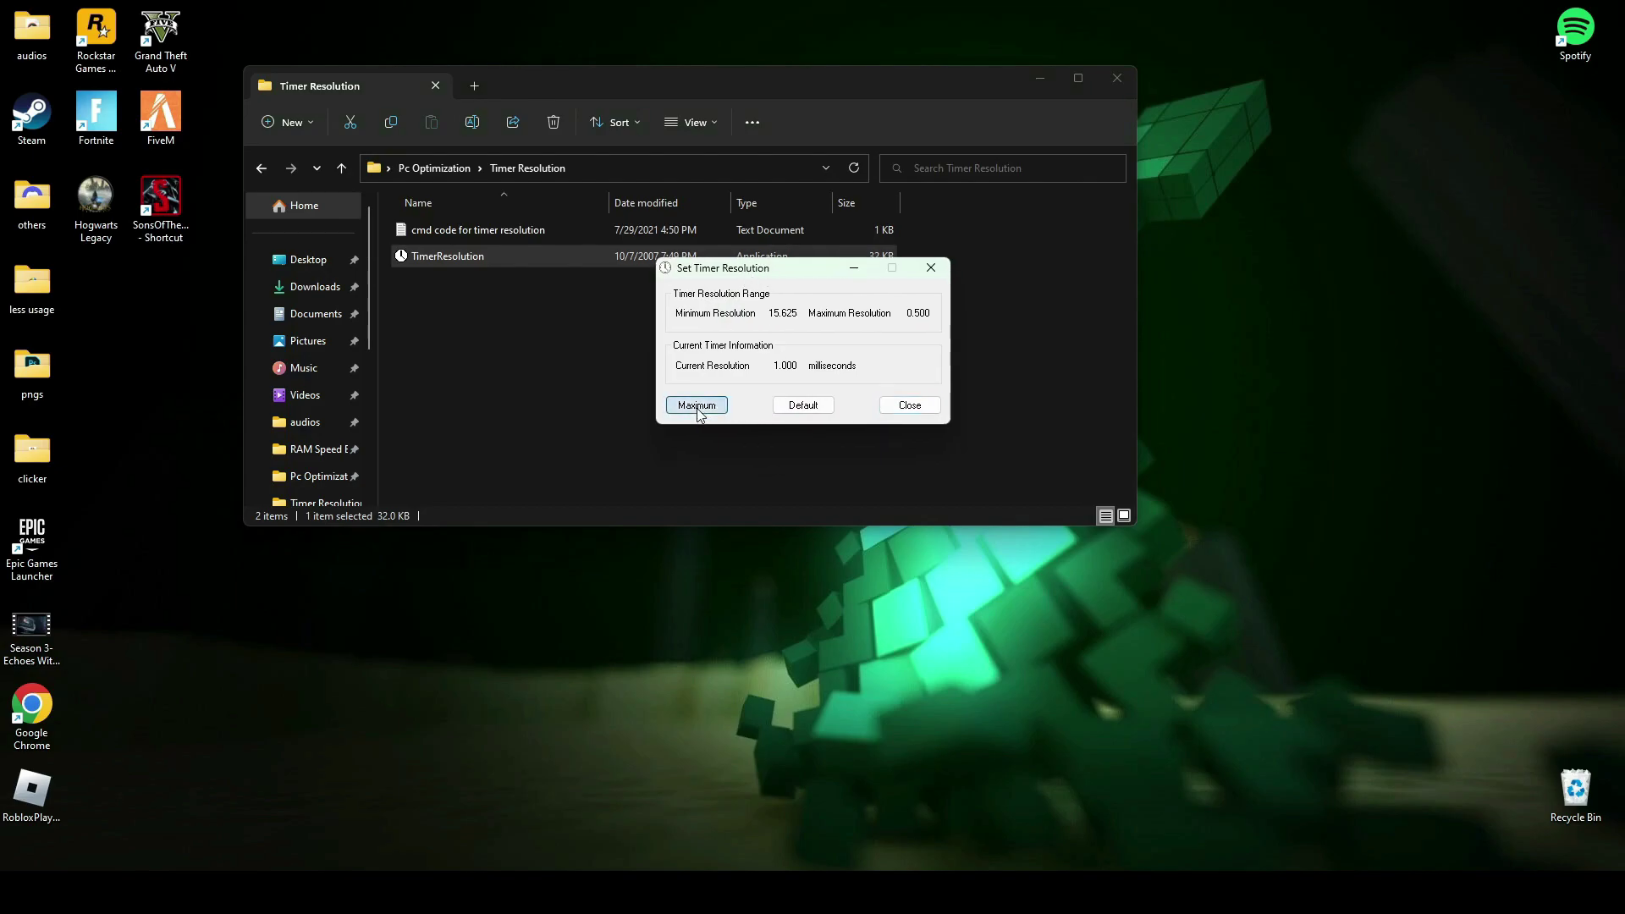
left_click(862, 276)
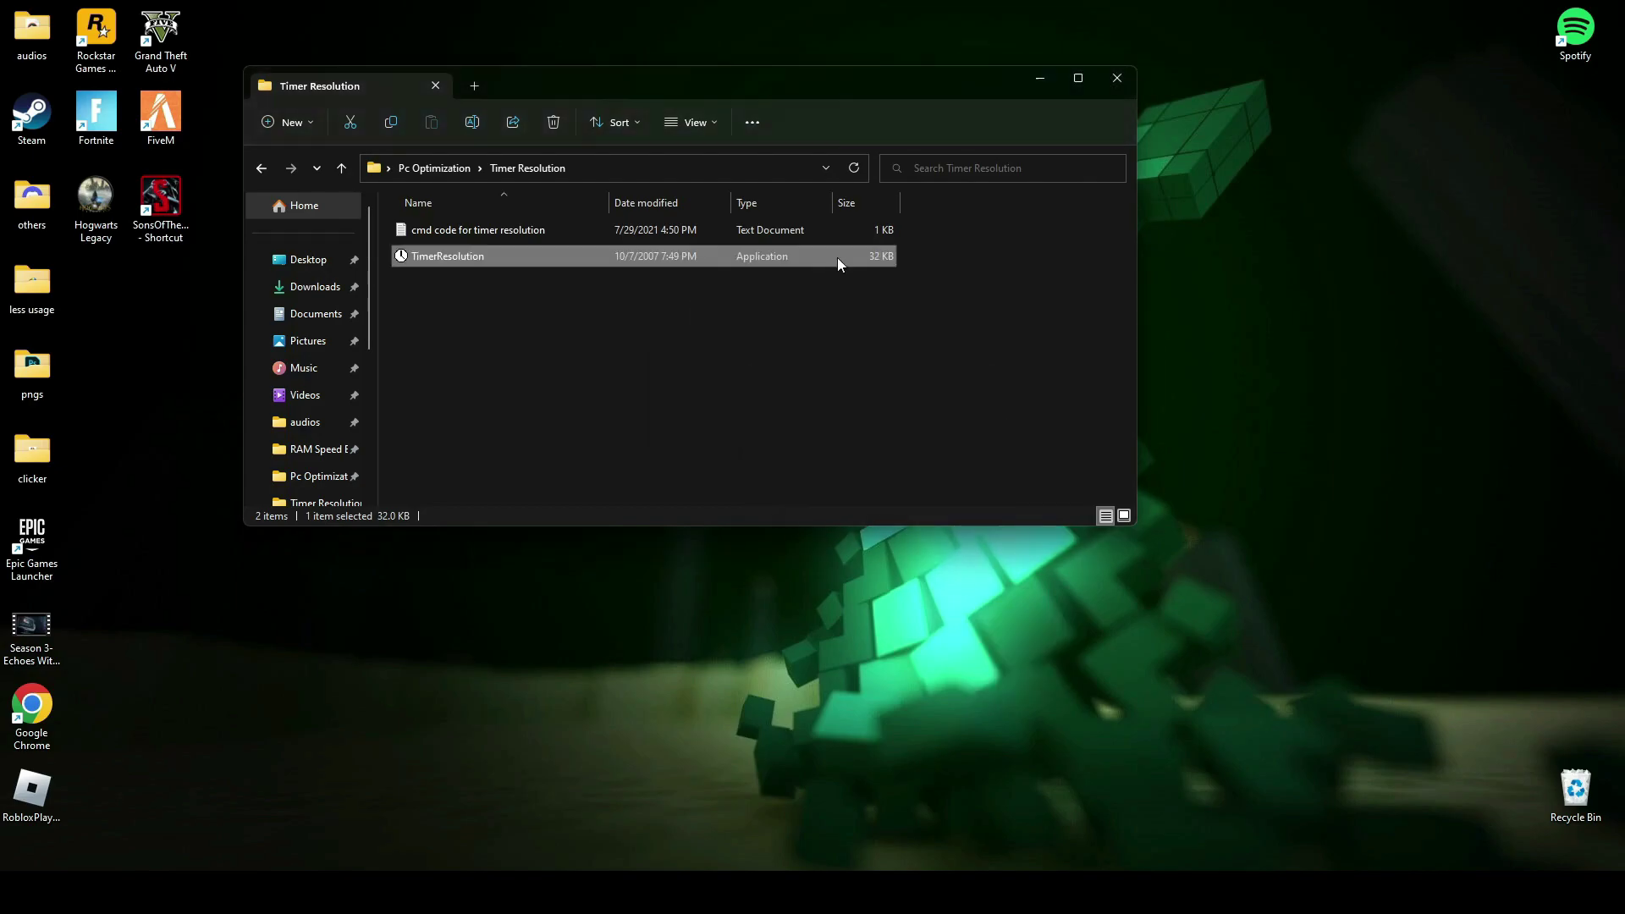
left_click(1029, 73)
right_click(856, 365)
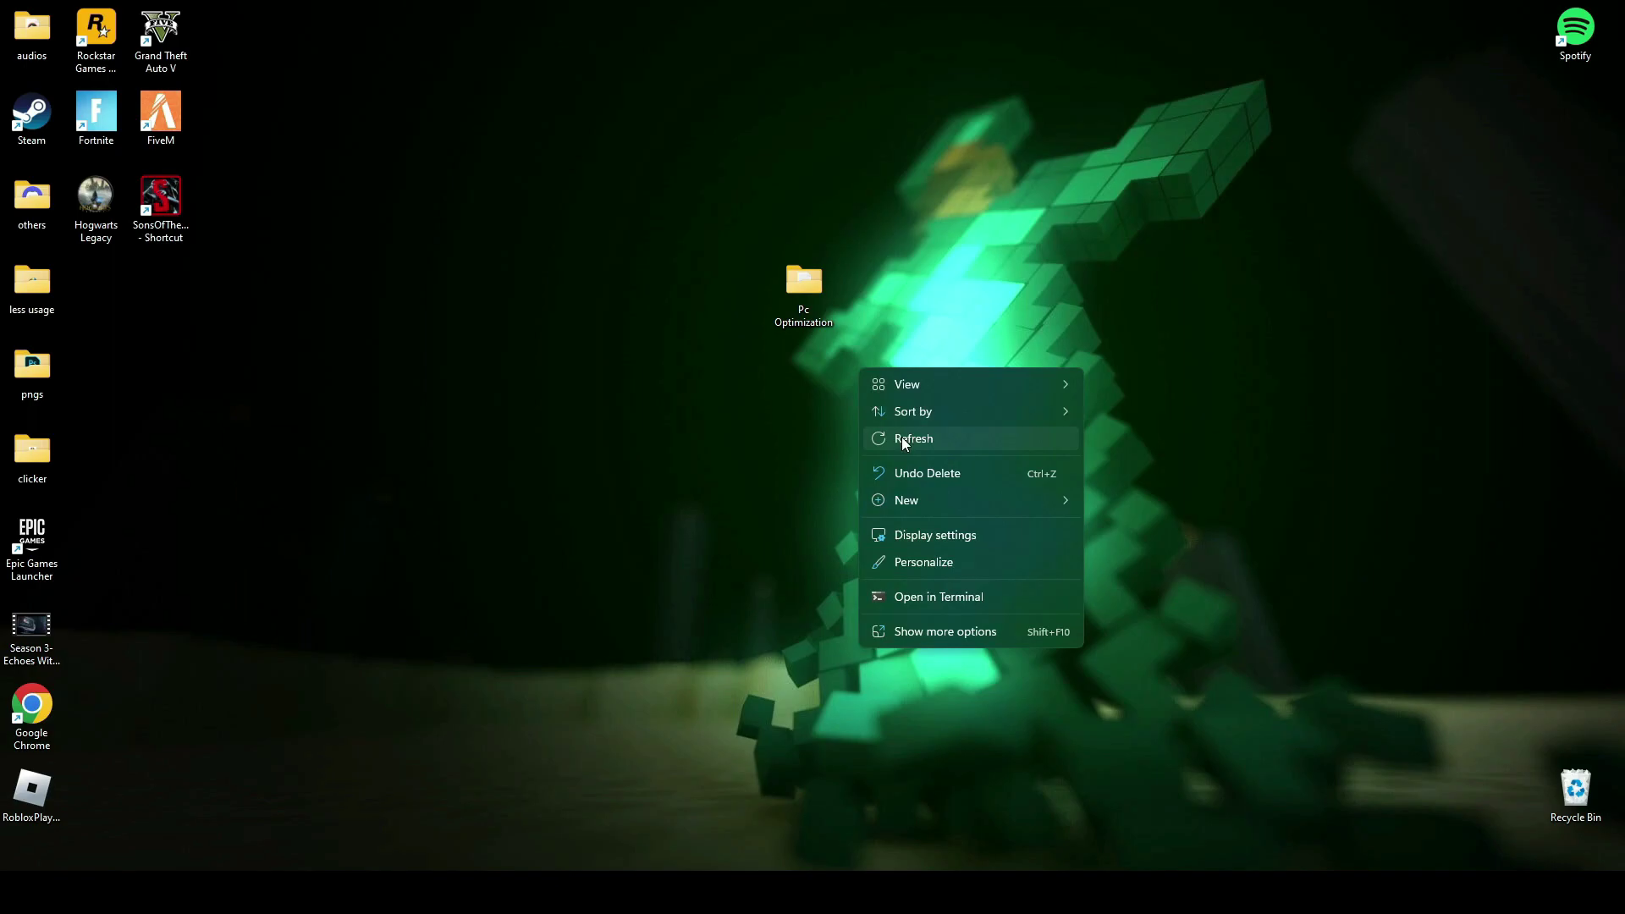
left_click(790, 409)
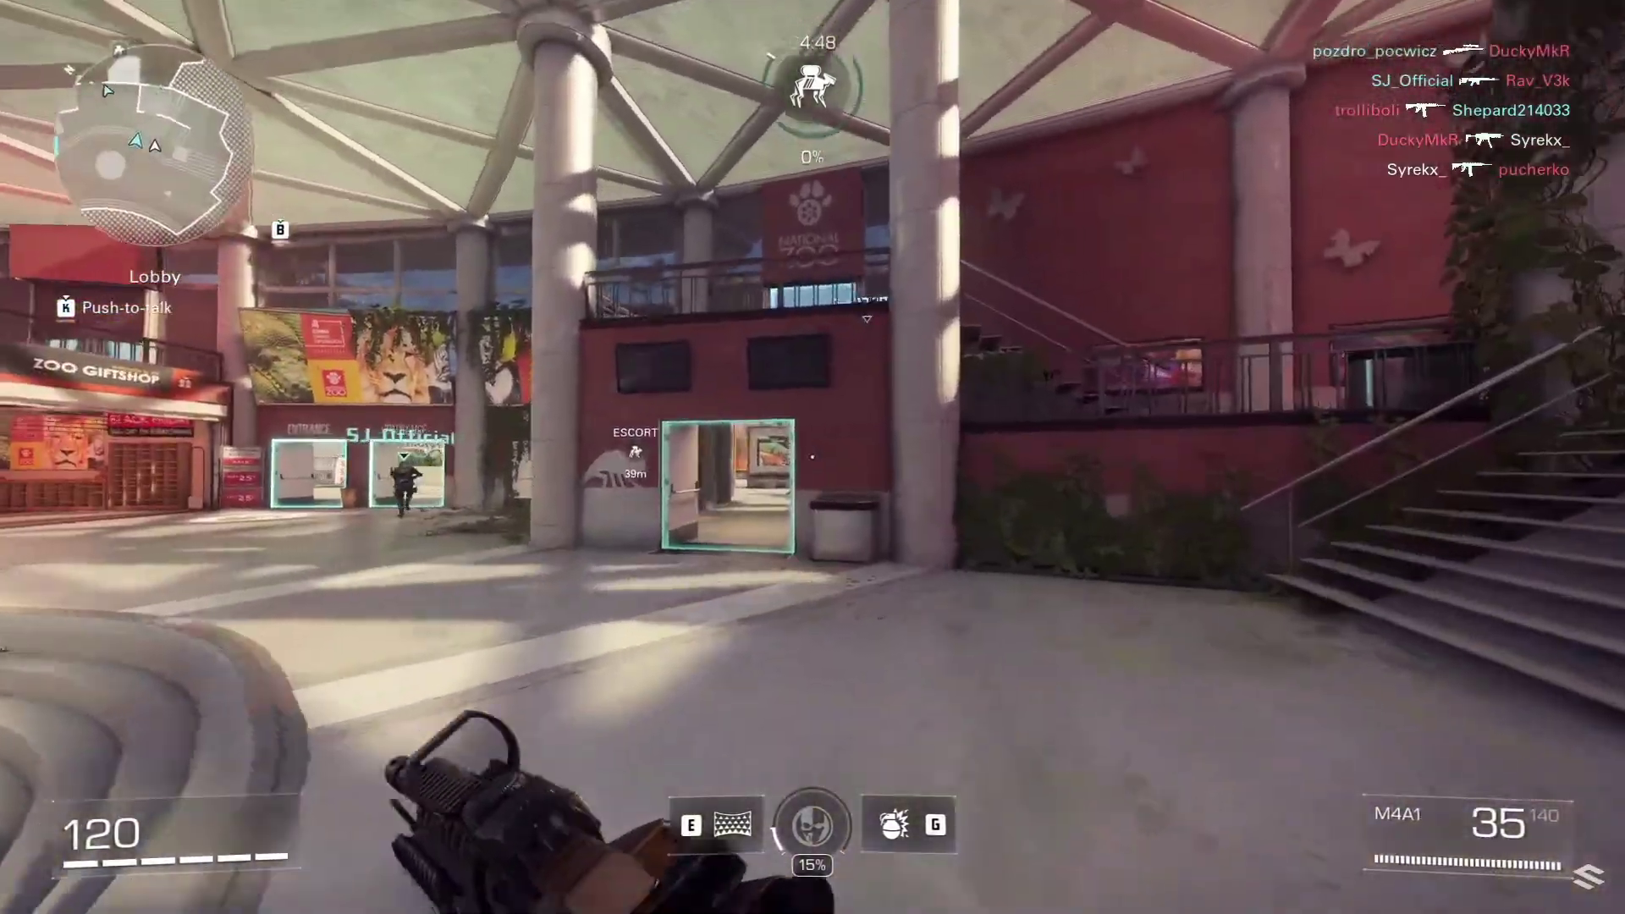
- Walk toward the glowing doorway on the zoo map and aim down sights
key("w")
right_click(813, 457)
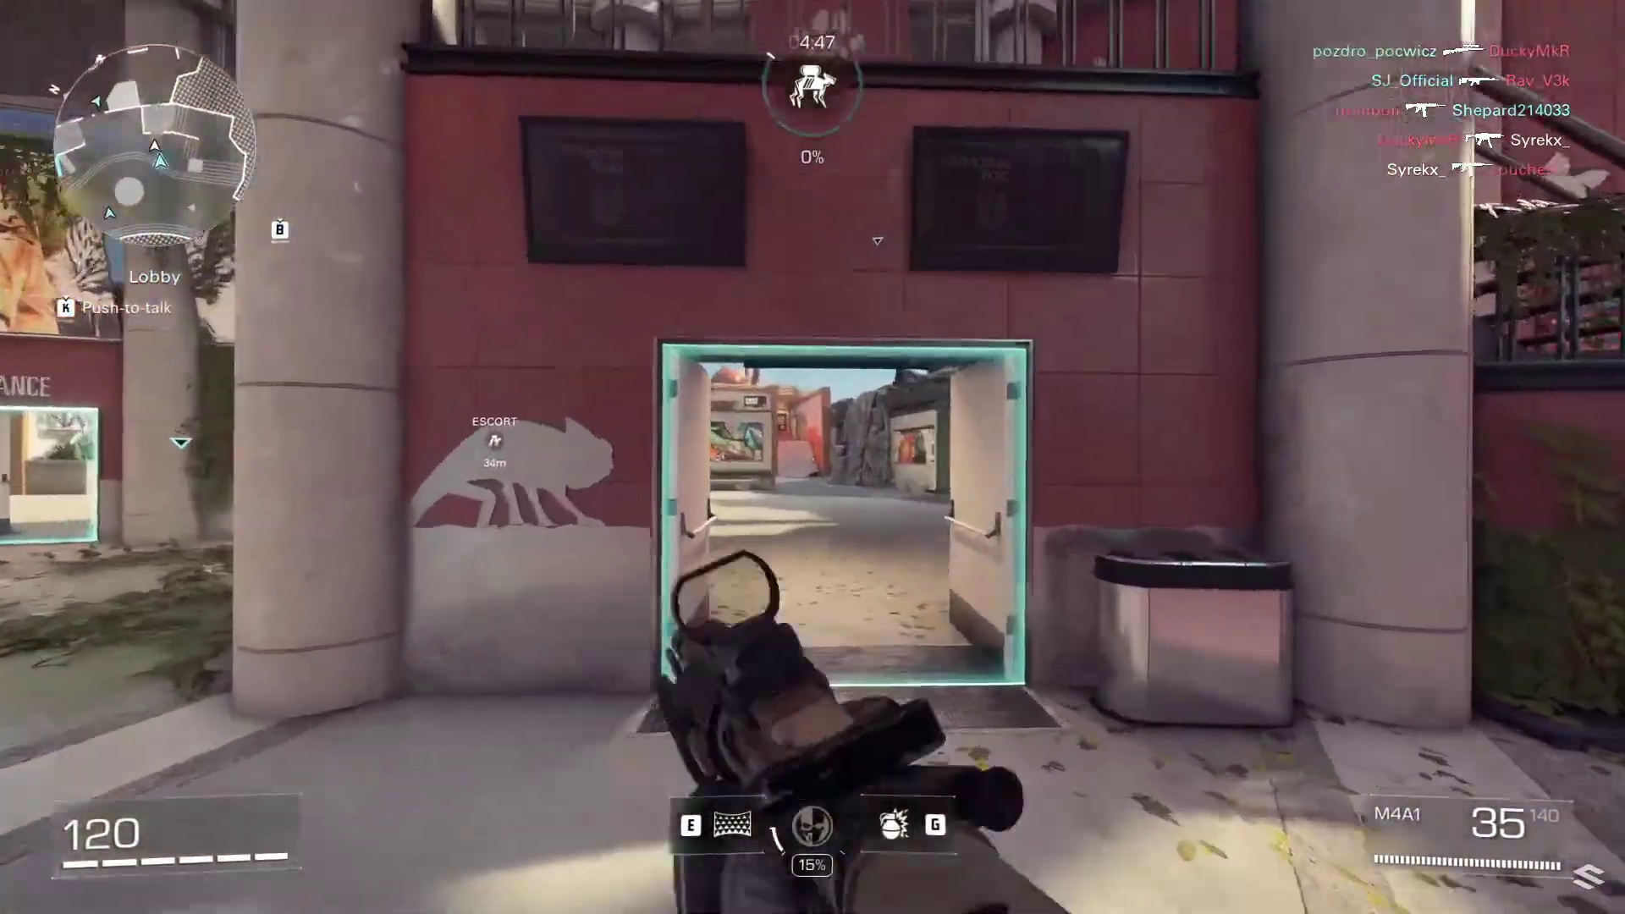